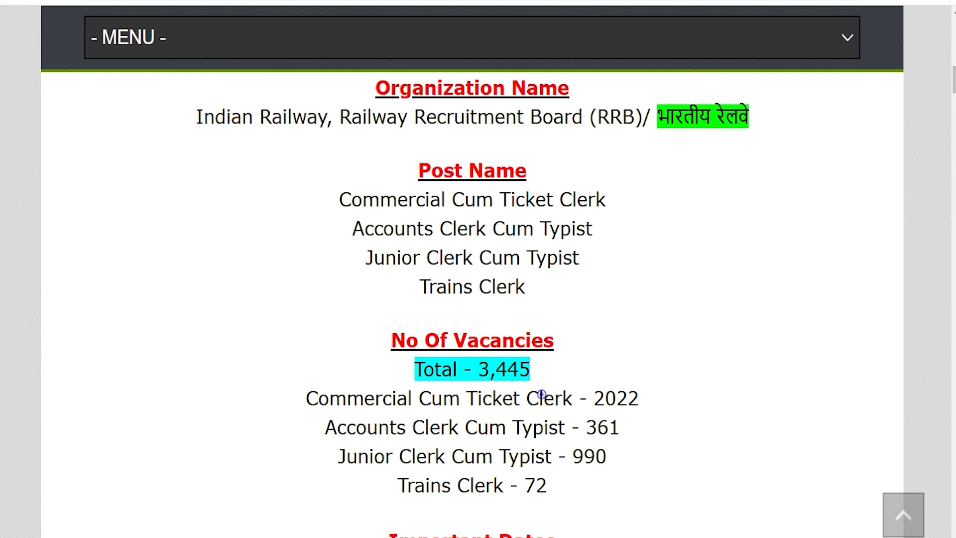
Step: Highlight the Accounts Clerk Cum Typist, Junior Clerk Cum Typist and Trains Clerk posts and 3,445 total vacancies
left_click_drag(345, 420, 521, 428)
left_click(523, 427)
left_click_drag(358, 455, 519, 456)
left_click_drag(399, 484, 474, 484)
left_click_drag(478, 369, 529, 368)
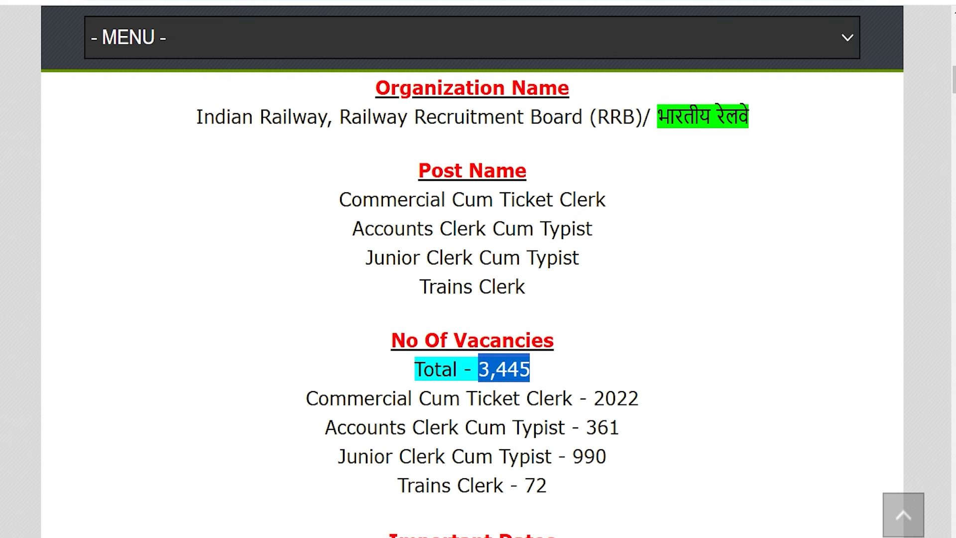
Step: Scroll down the notice, highlighting the 27 October 2024 last date, 12th Pass qualification and Apply Online link
scroll(472, 299, "down", 4)
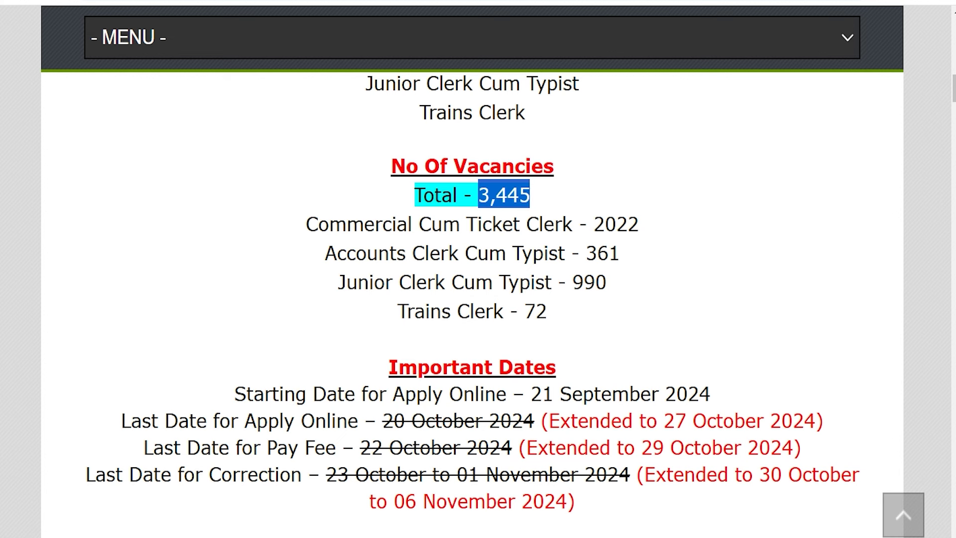
left_click_drag(663, 421, 816, 420)
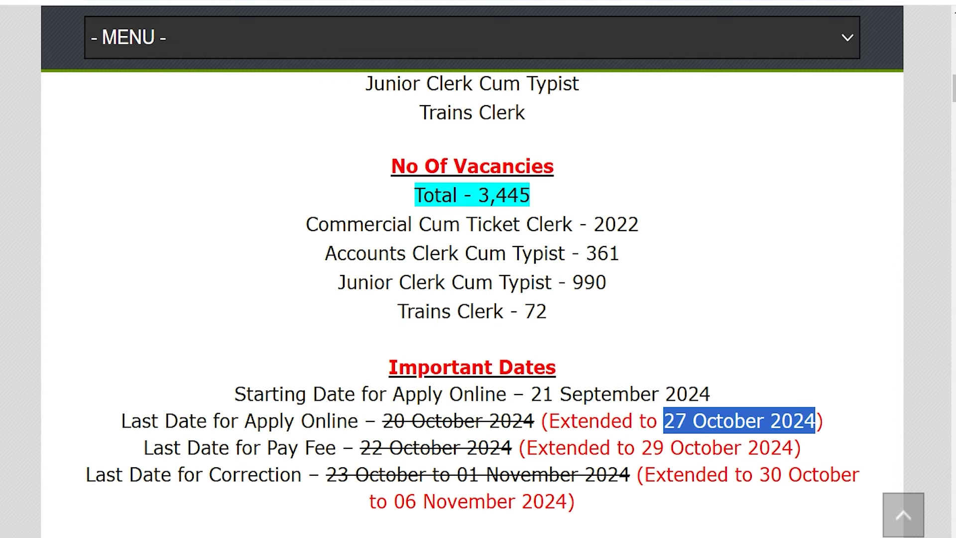
scroll(472, 299, "down", 7)
triple_click(431, 330)
scroll(431, 330, "down", 6)
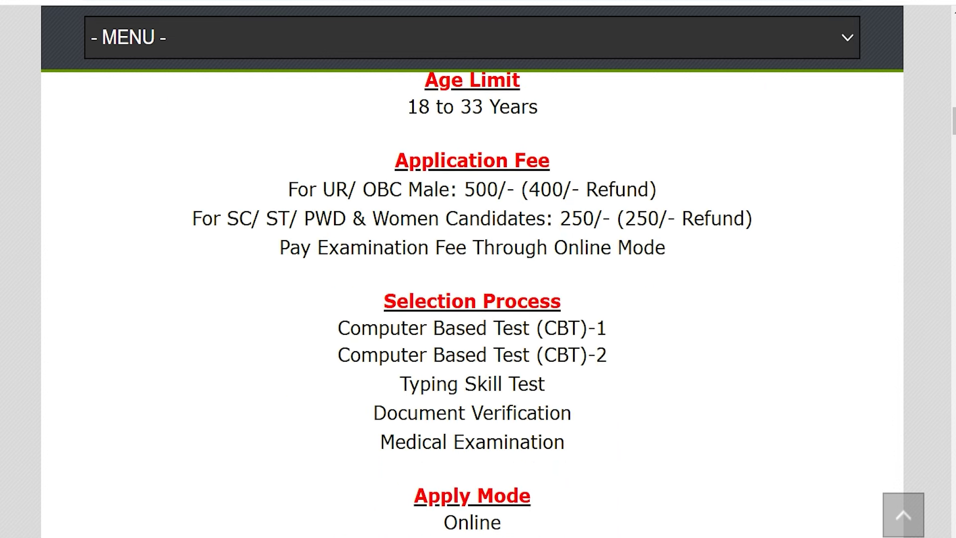
left_click_drag(490, 522, 444, 522)
scroll(442, 521, "down", 5)
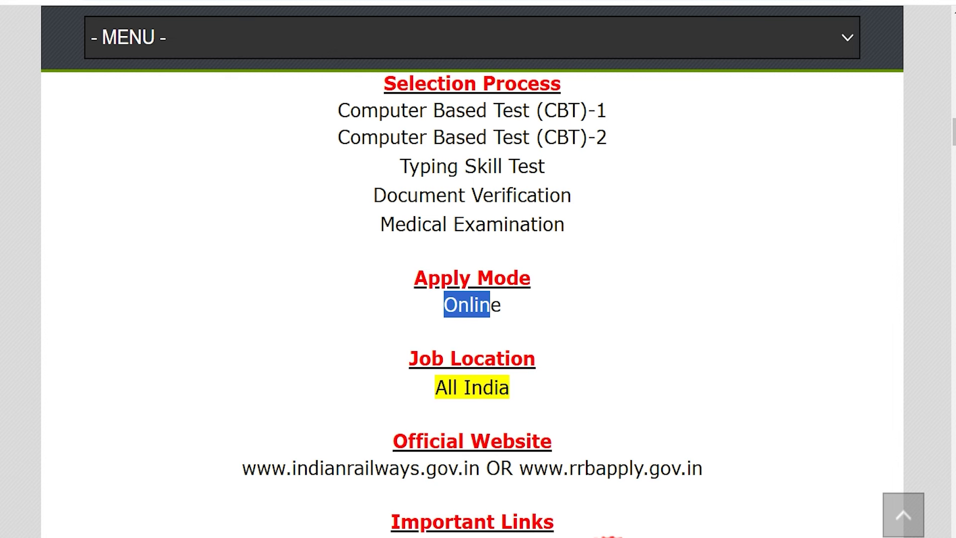
scroll(441, 498, "down", 2)
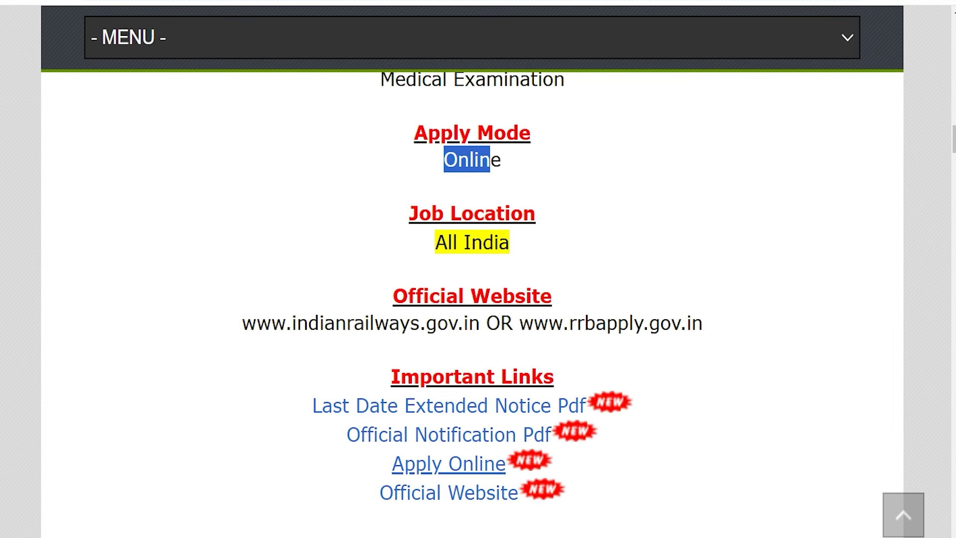
left_click_drag(374, 463, 506, 464)
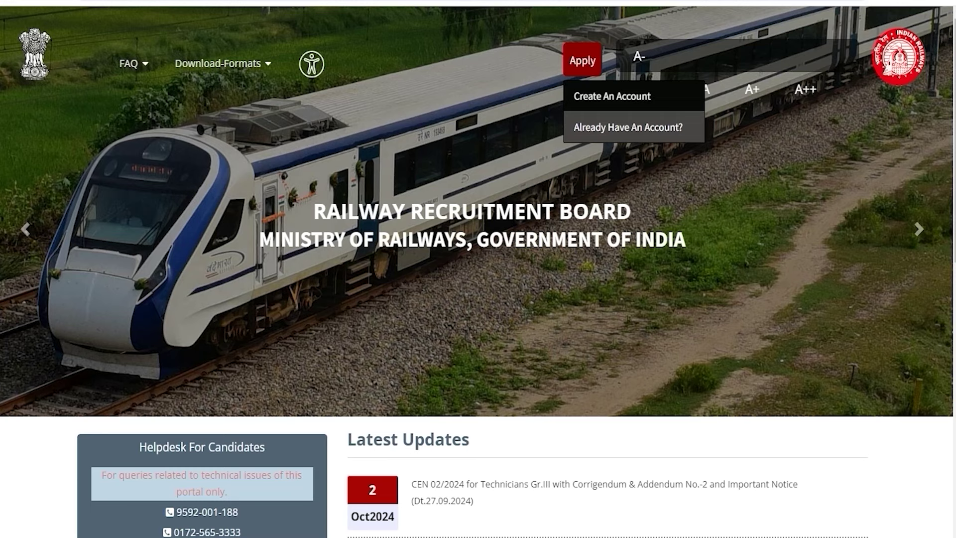
Step: Open the existing-account sign-in form and step through its mobile/email, password and captcha fields
left_click(628, 127)
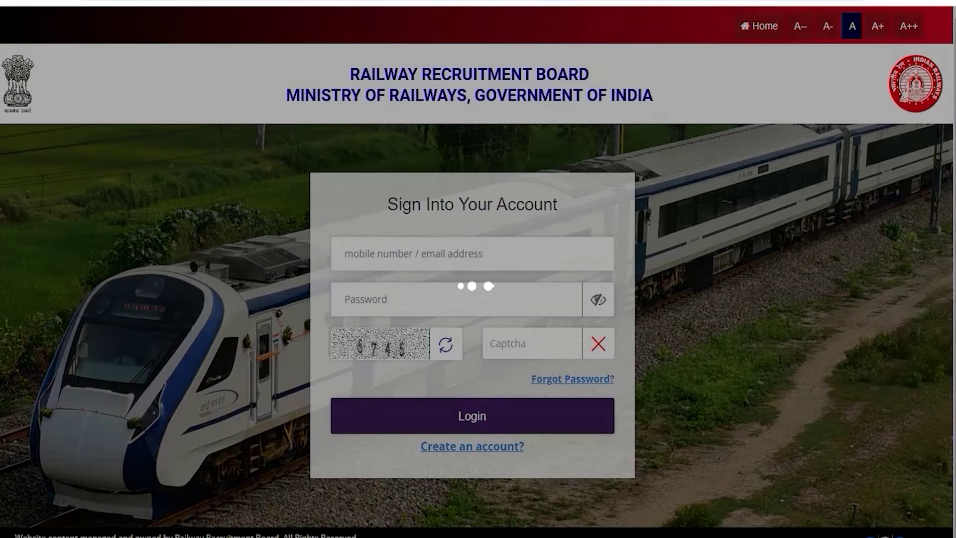
left_click(387, 258)
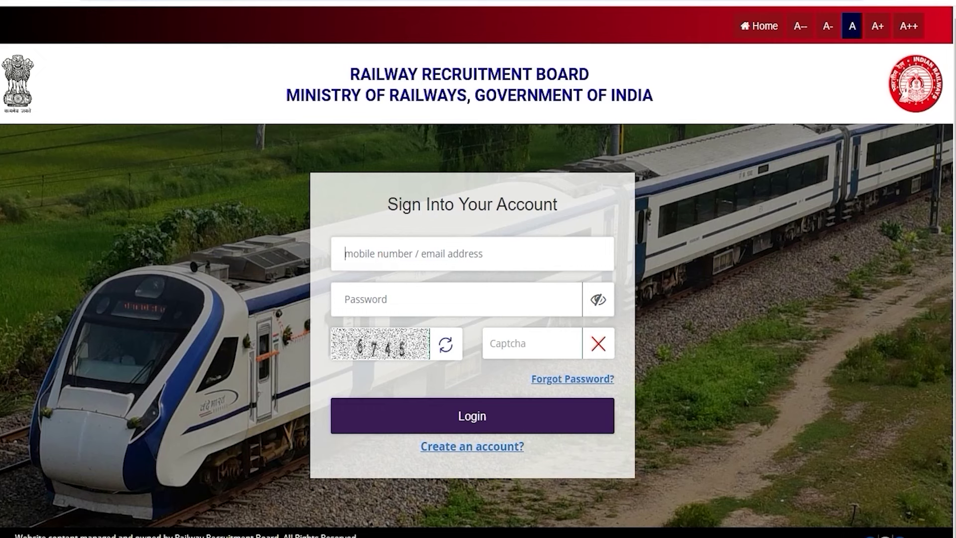
left_click(419, 257)
left_click(376, 307)
left_click(518, 342)
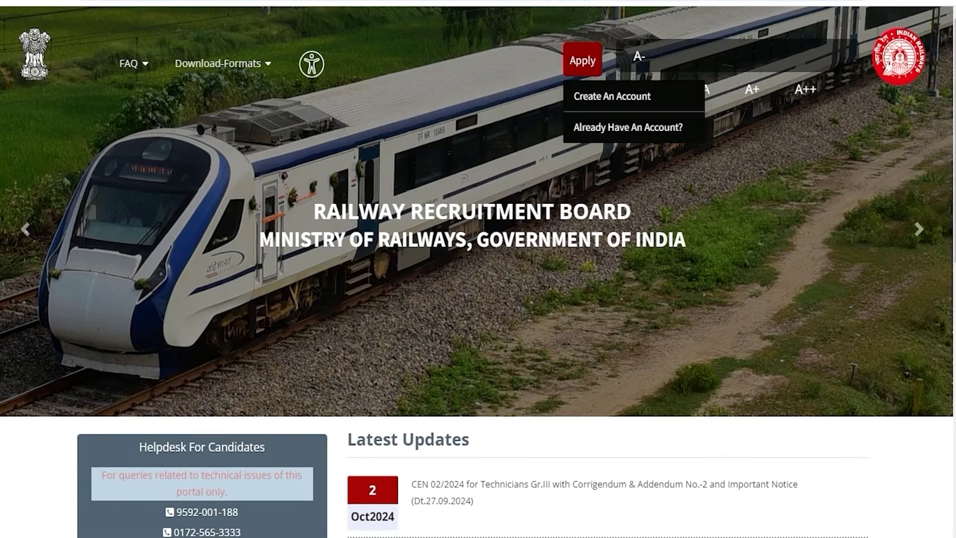
Step: Open the new account form, dismiss the notice, choose India nationality and enter the candidate's full name twice
left_click(612, 96)
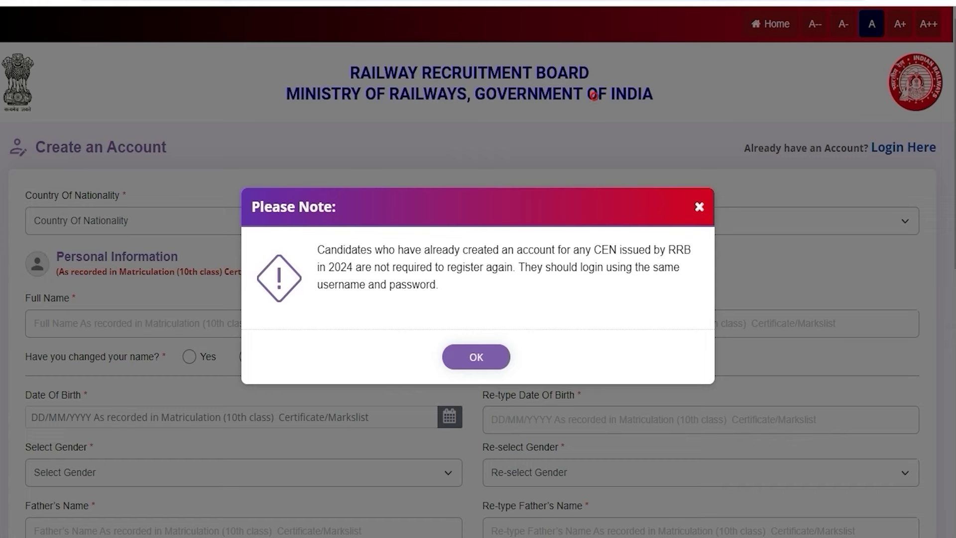
left_click(476, 357)
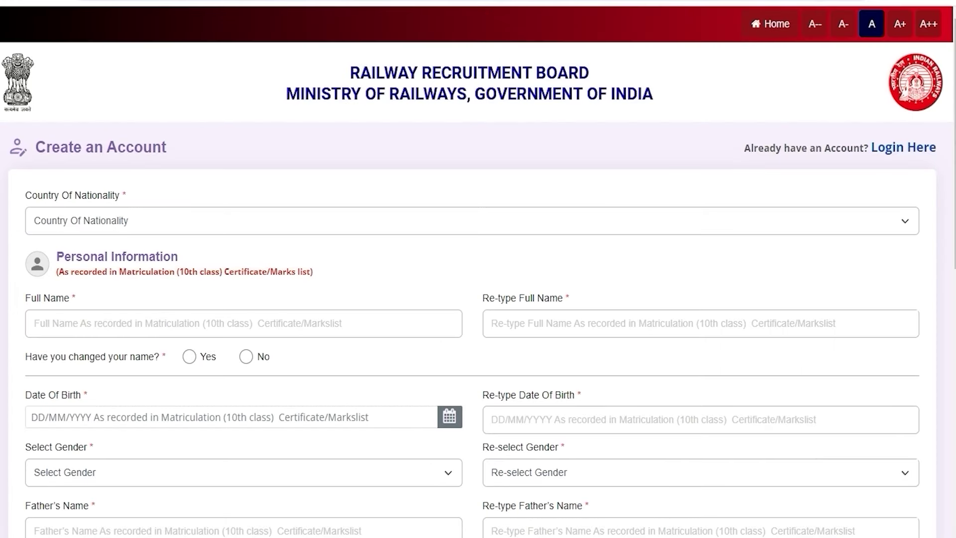
left_click(235, 222)
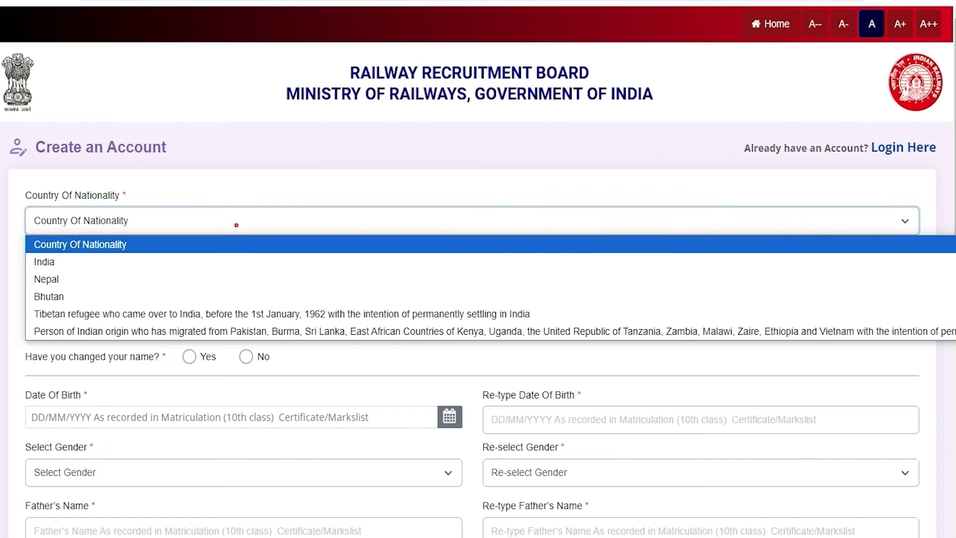
left_click(101, 257)
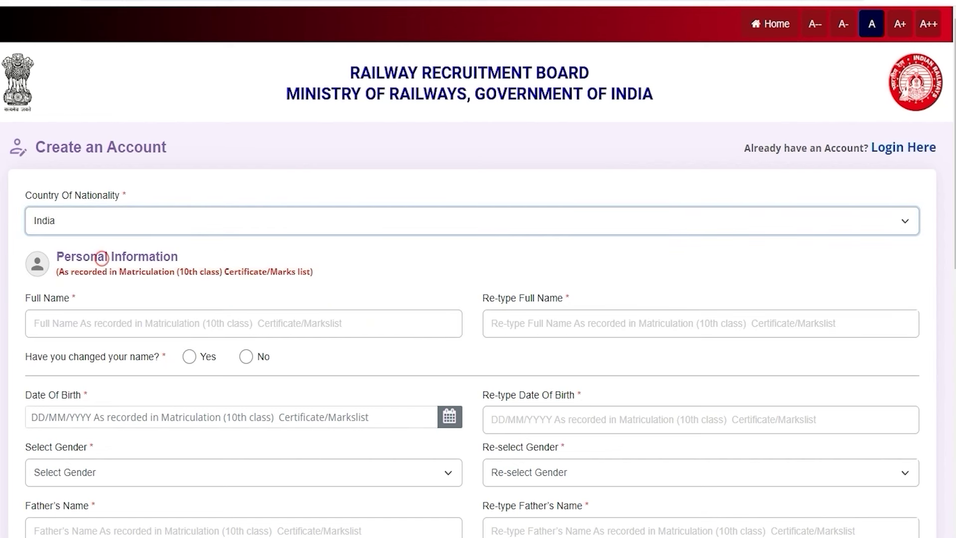
left_click(110, 324)
type("Amit")
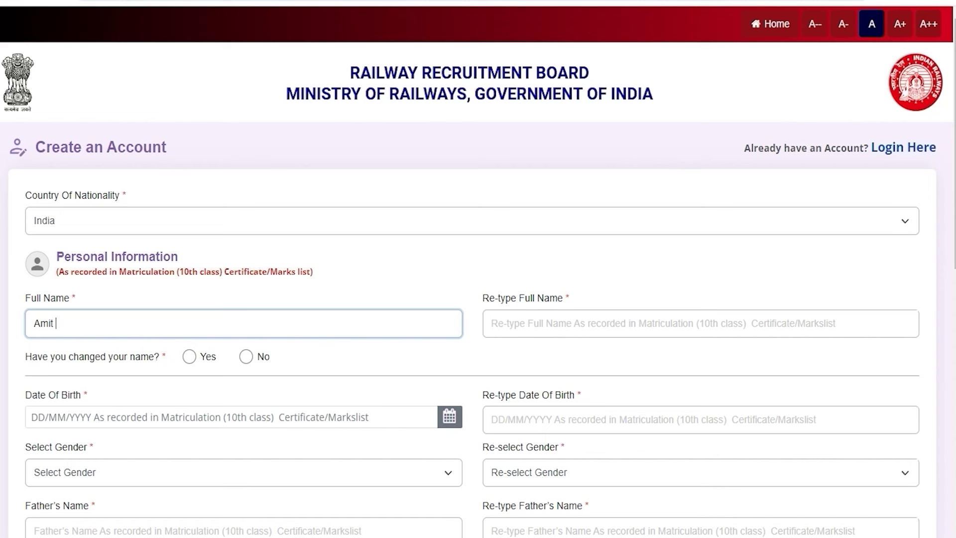
left_click(495, 323)
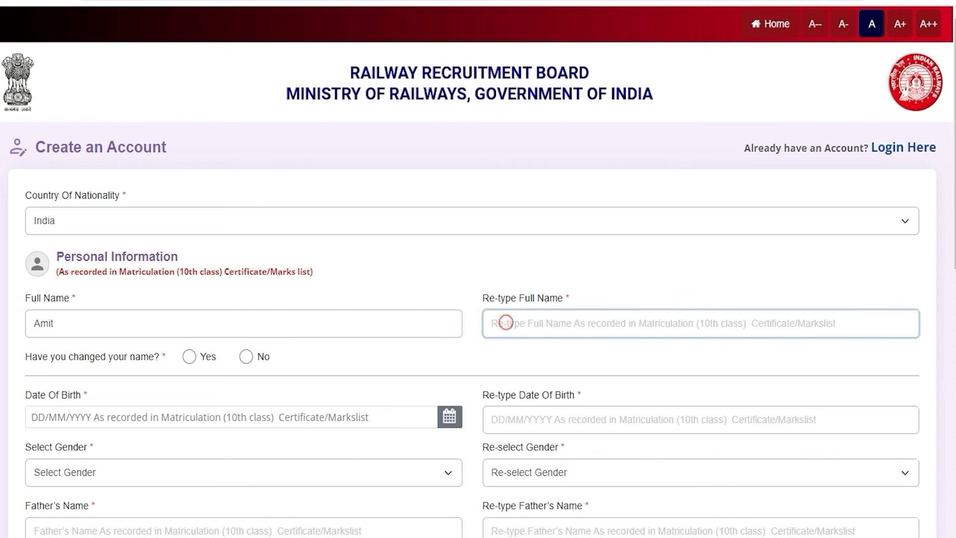
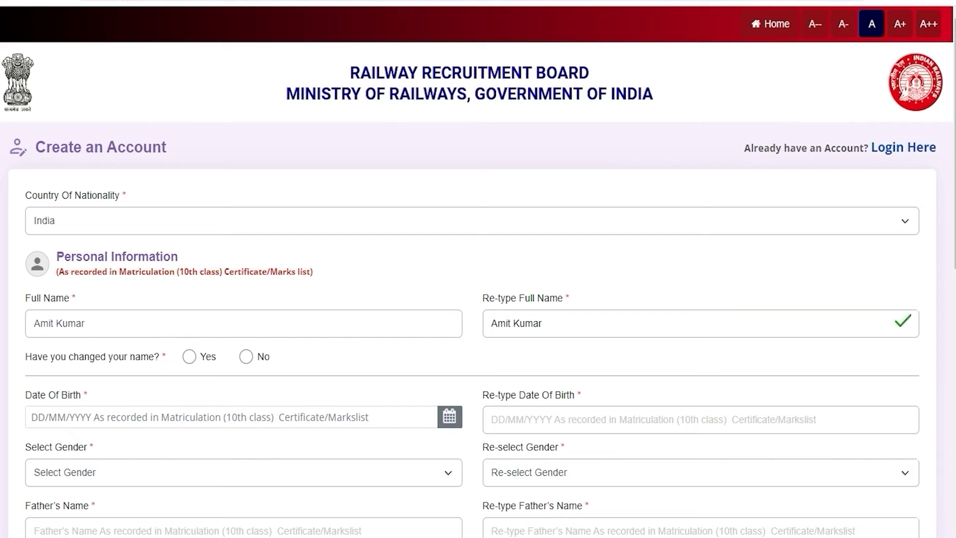
Step: Answer the name-change question, briefly choosing Yes before settling on No
left_click_drag(55, 356, 108, 356)
left_click(189, 357)
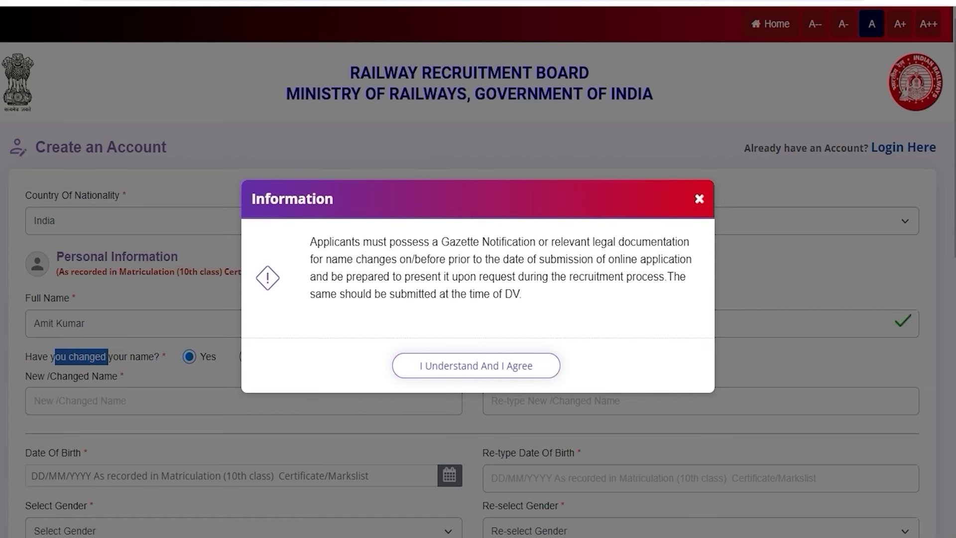
left_click(423, 365)
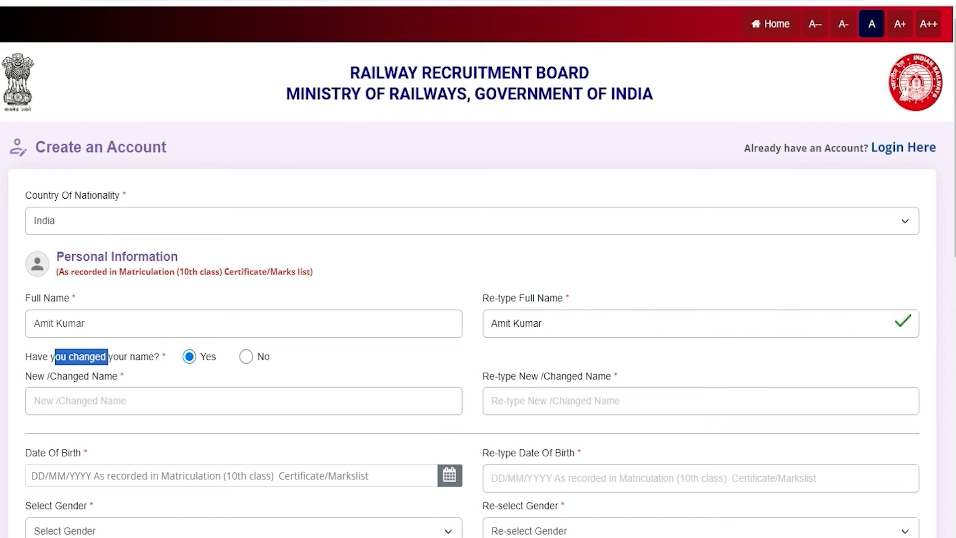
left_click(93, 401)
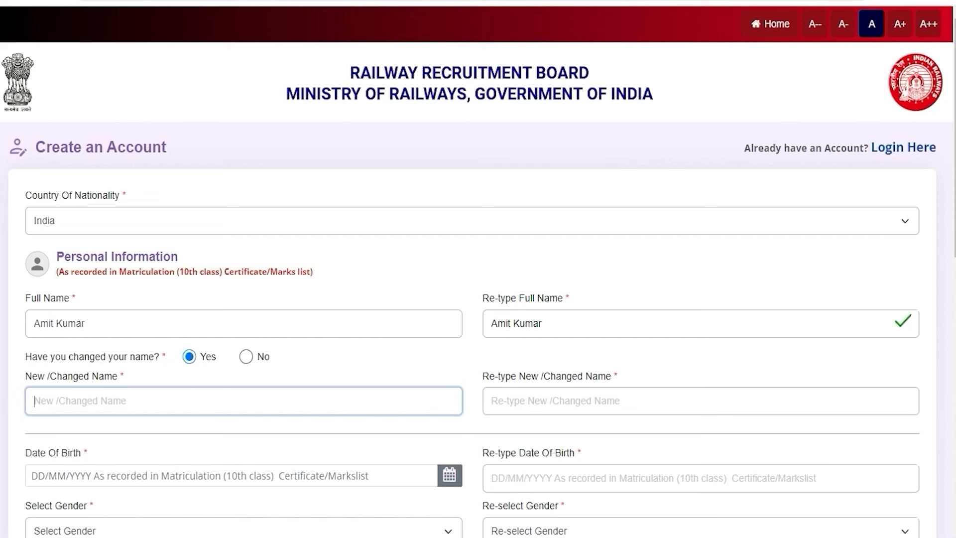
left_click(246, 357)
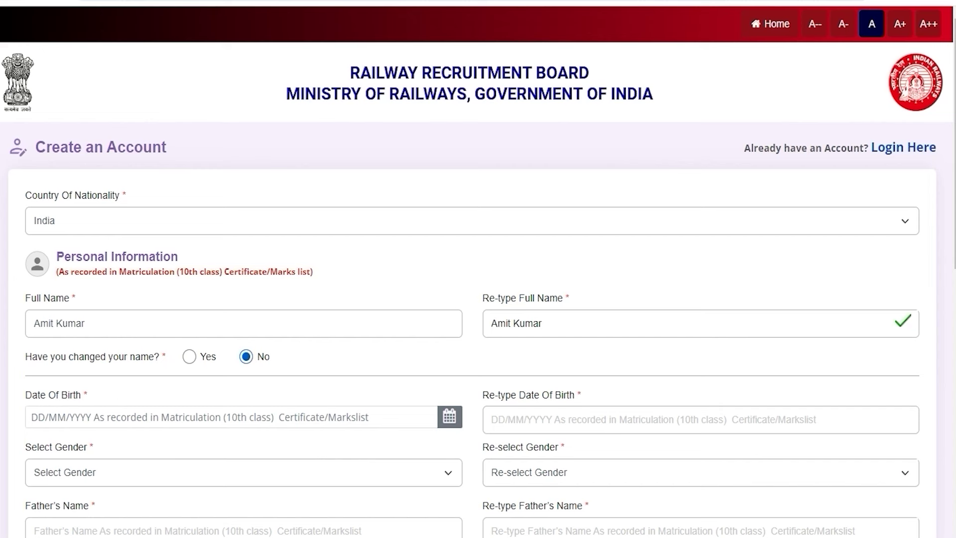
Step: Visit the date of birth and re-type date of birth fields without picking a date
left_click(207, 416)
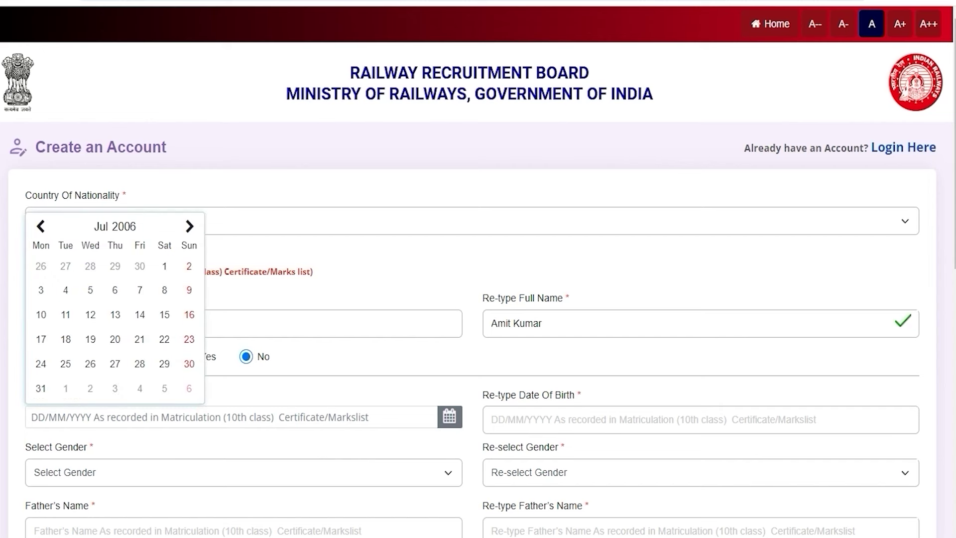
left_click(450, 416)
left_click(510, 419)
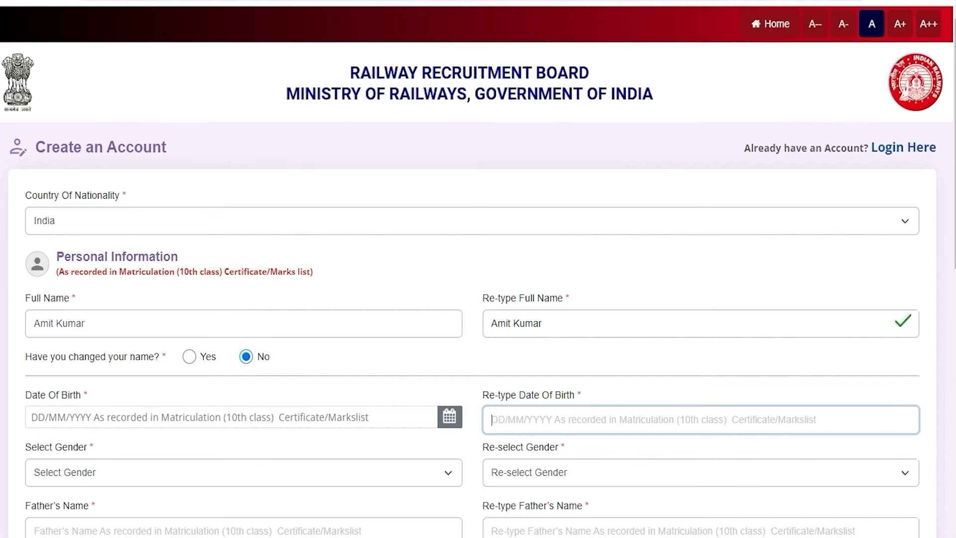
left_click(465, 447)
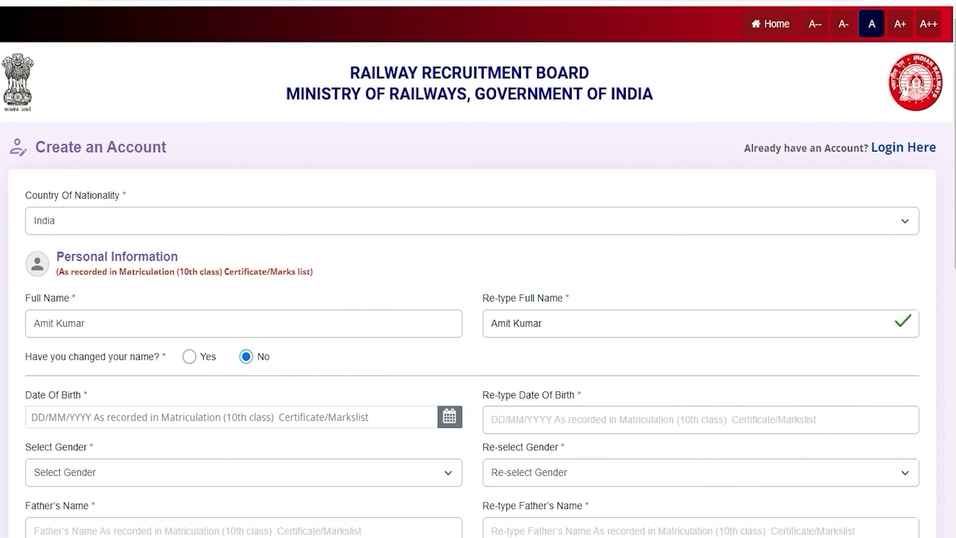
scroll(464, 447, "down", 3)
scroll(89, 242, "down", 2)
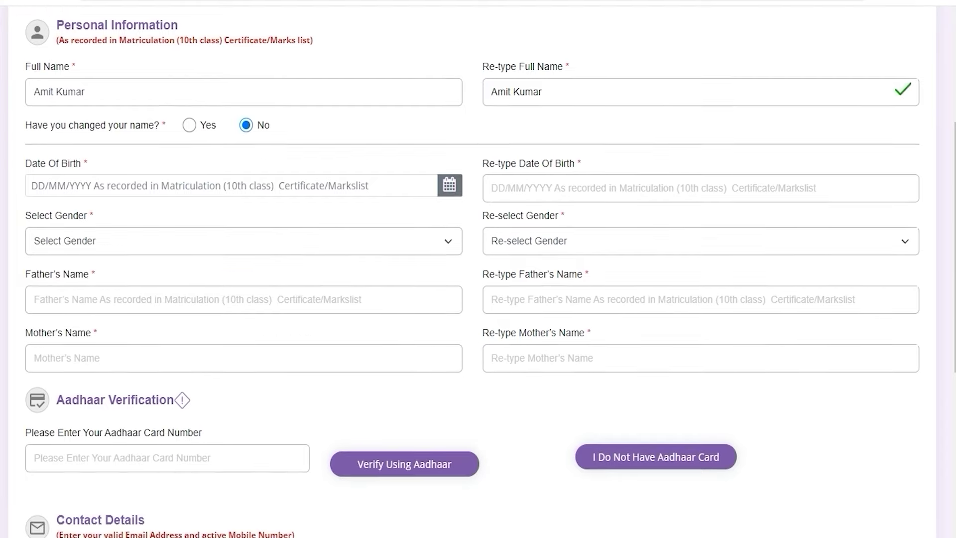
Step: Choose Male in both the Gender and Re-select Gender dropdowns
left_click(89, 242)
left_click(65, 280)
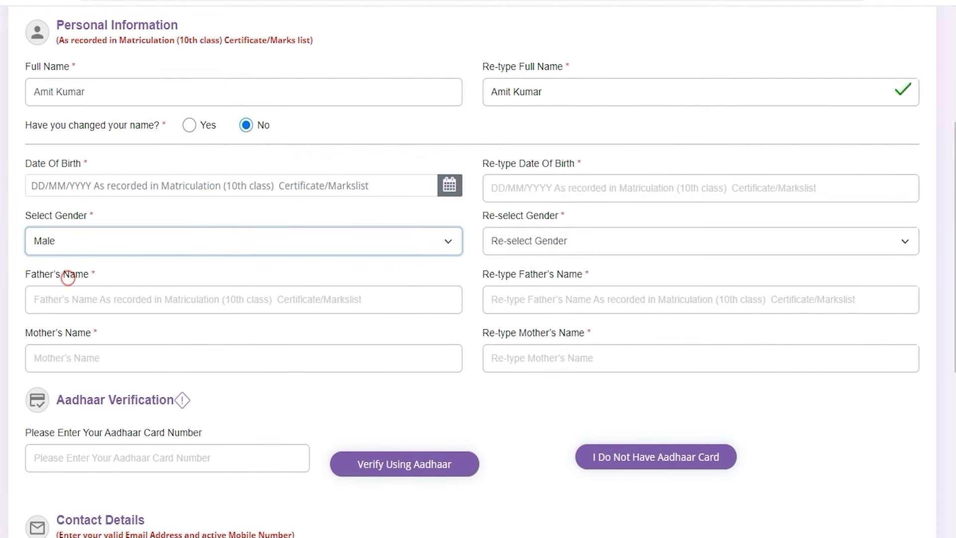
left_click(129, 238)
left_click(518, 236)
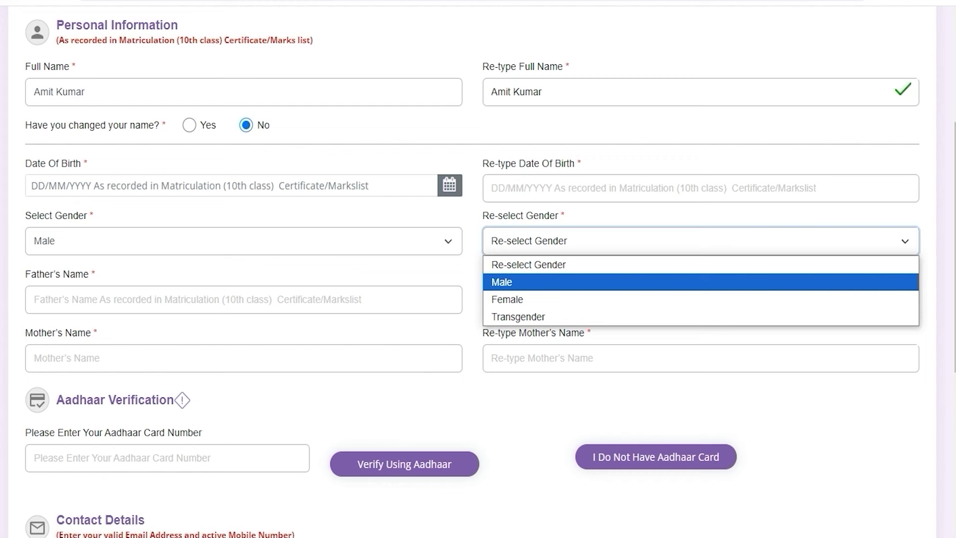
left_click(504, 281)
Step: Move through the father's and mother's name fields down to the Aadhaar number entry
key("Tab")
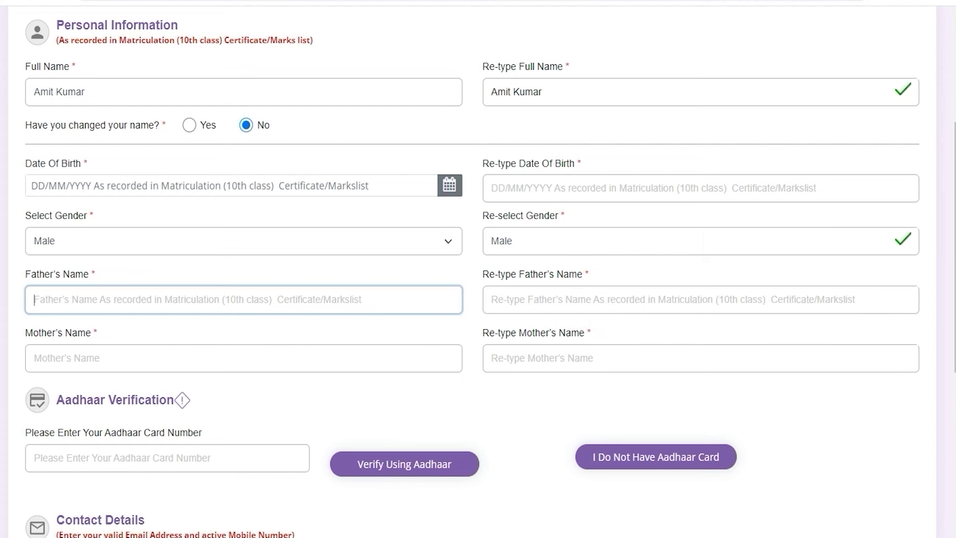
left_click(117, 364)
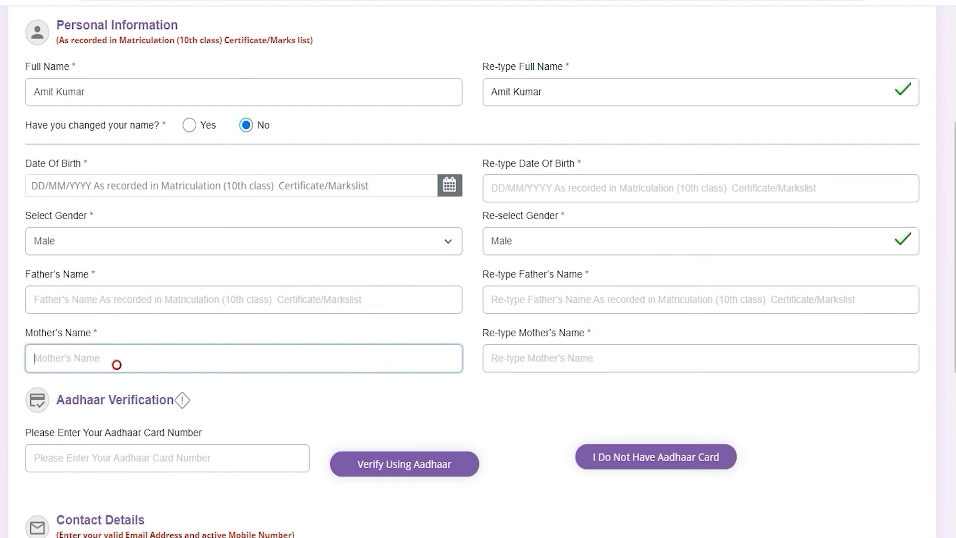
left_click(550, 363)
left_click(506, 423)
scroll(506, 423, "down", 3)
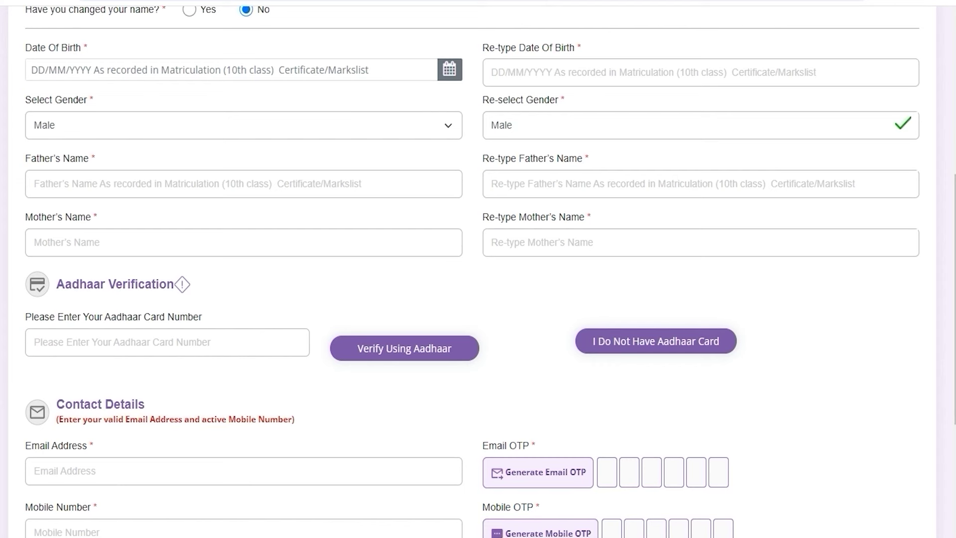
left_click(70, 343)
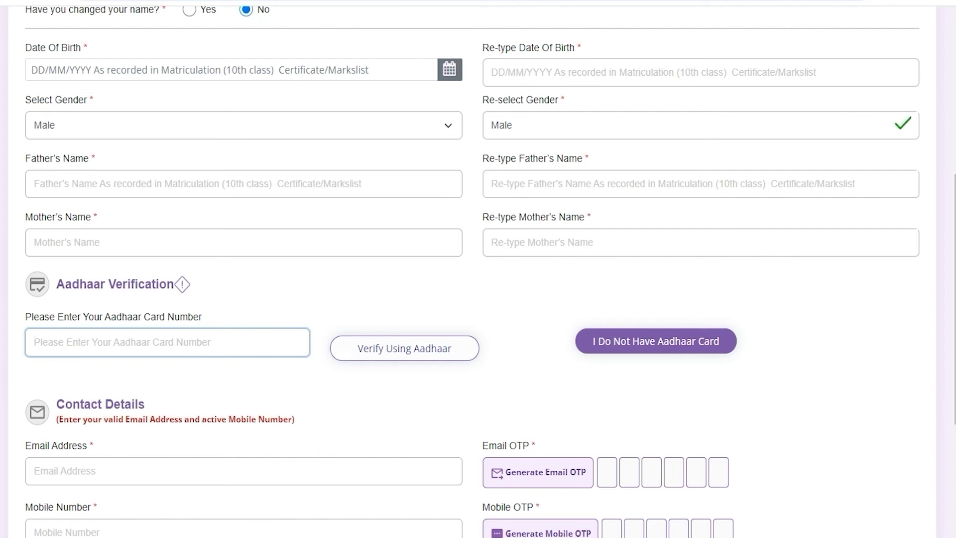
Step: Declare no Aadhaar card, confirm the Information dialog, and choose Voter ID as proof of identity
left_click(655, 339)
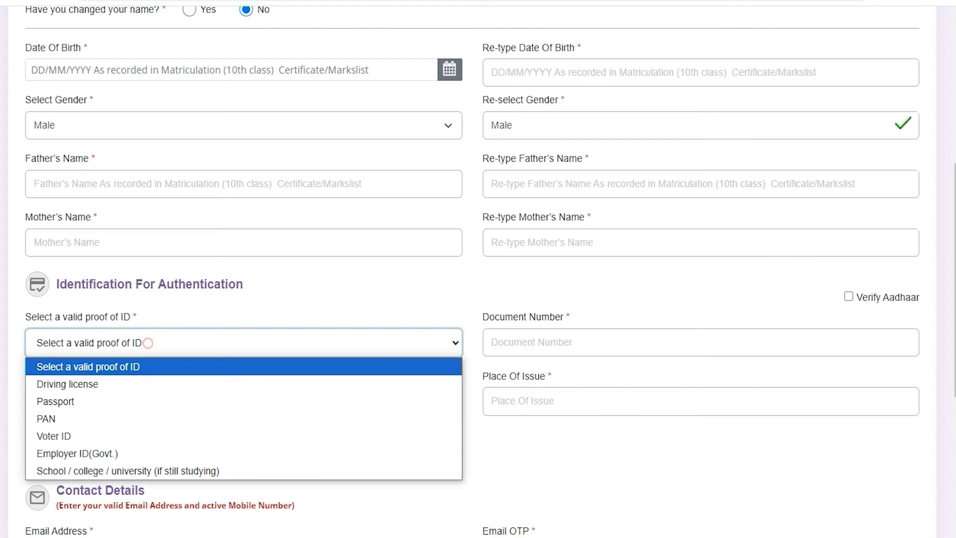
left_click(538, 353)
left_click(148, 343)
key("Down")
key("Down")
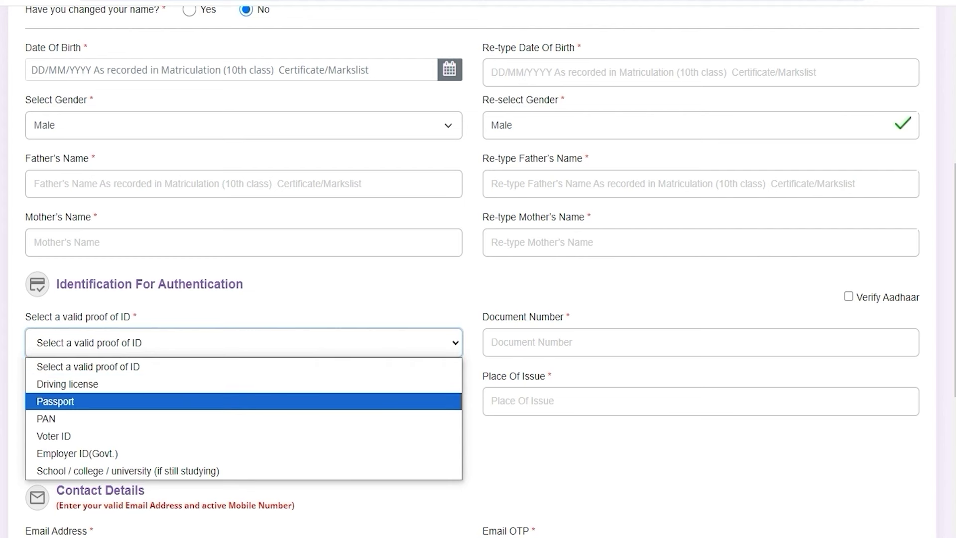
key("Down")
key("Down")
left_click(73, 437)
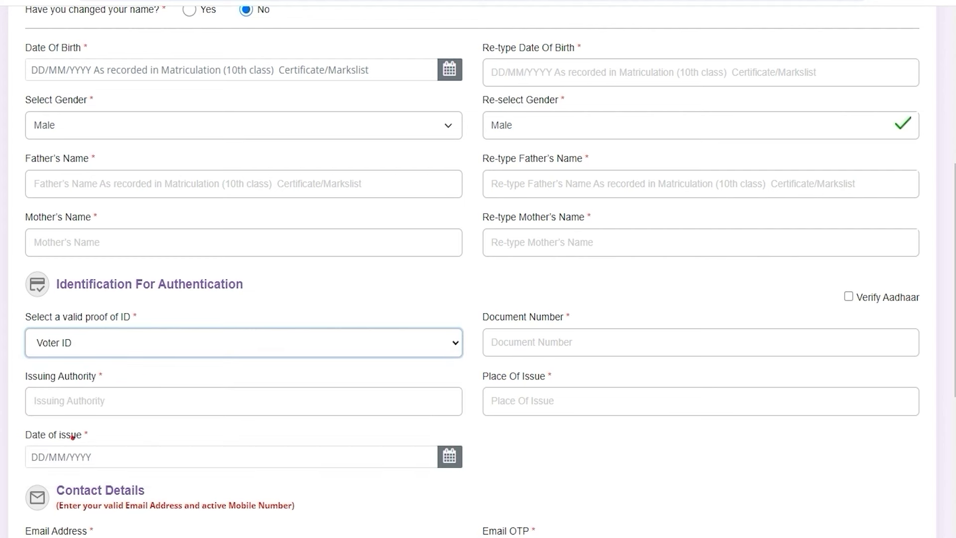
Step: Step through the voter ID number, issuing authority, place of issue and issue date fields
left_click(531, 348)
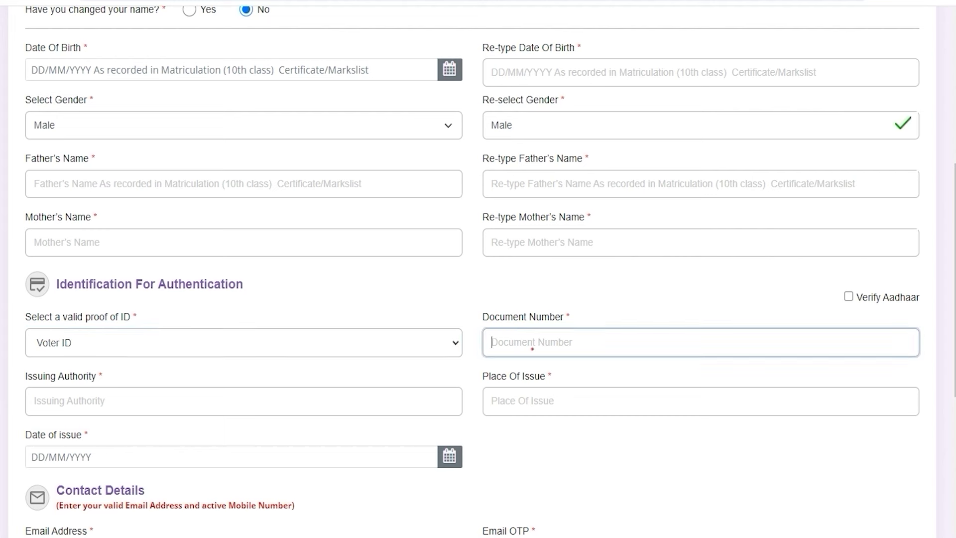
left_click(138, 405)
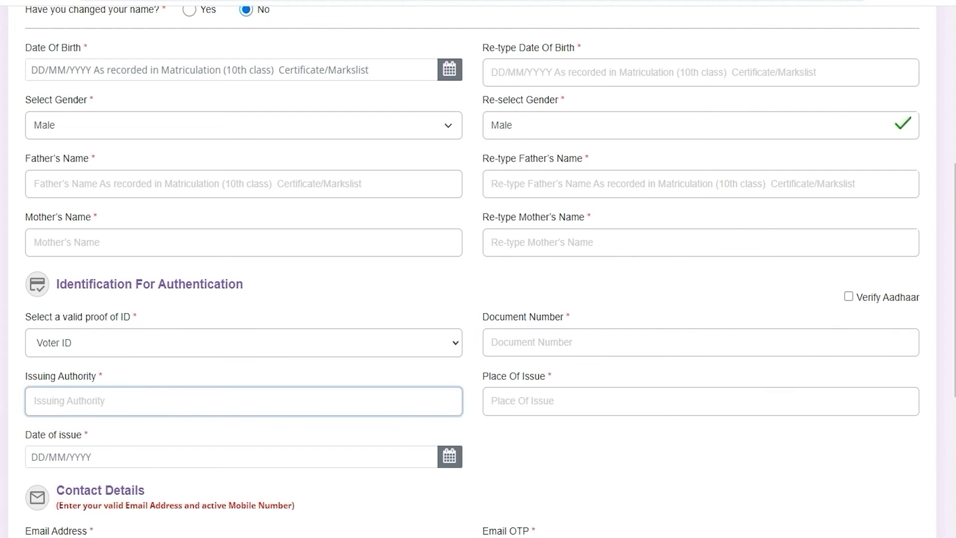
left_click(530, 396)
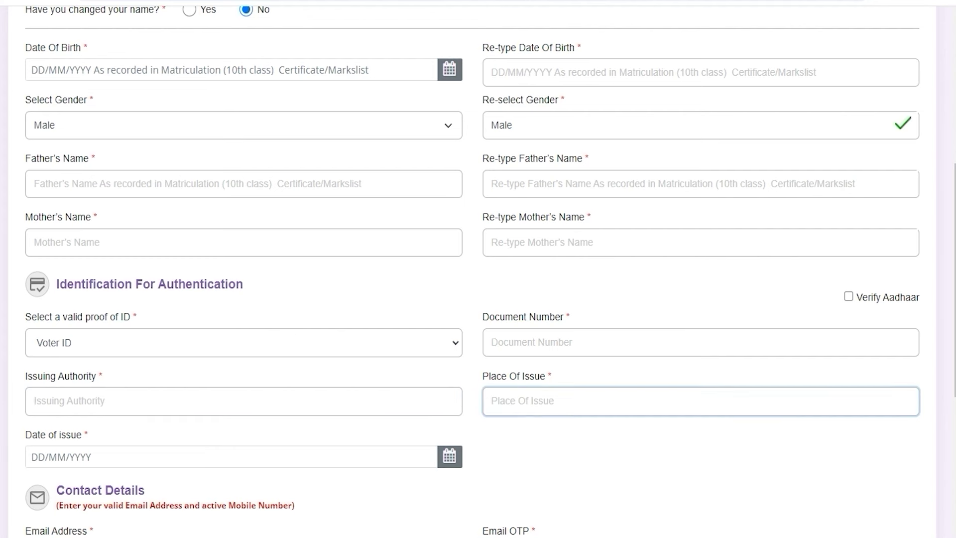
left_click(102, 457)
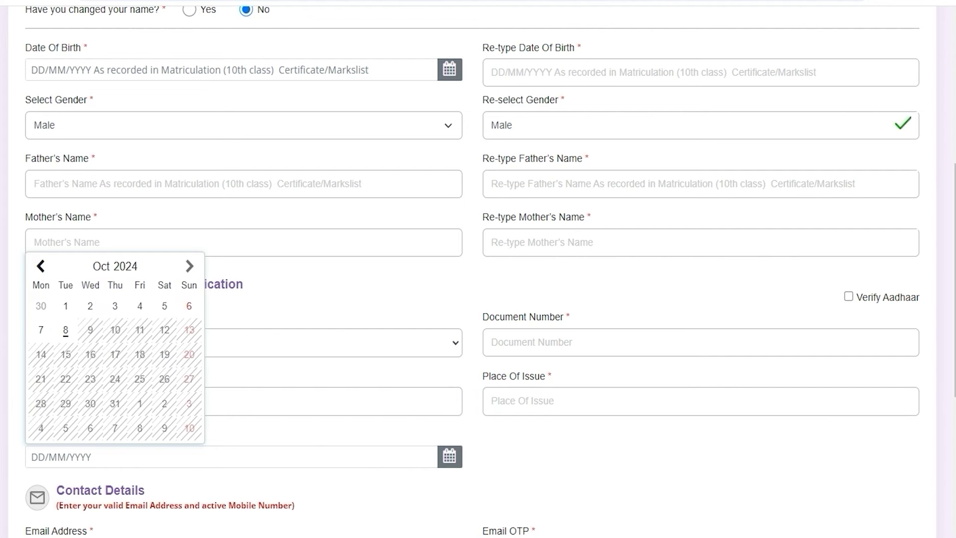
left_click(471, 485)
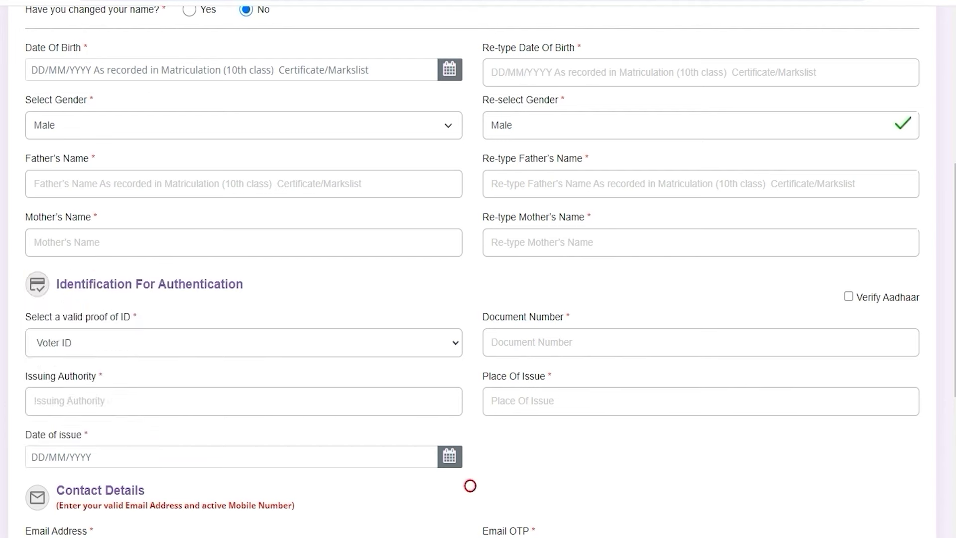
scroll(471, 486, "down", 1)
scroll(472, 272, "down", 5)
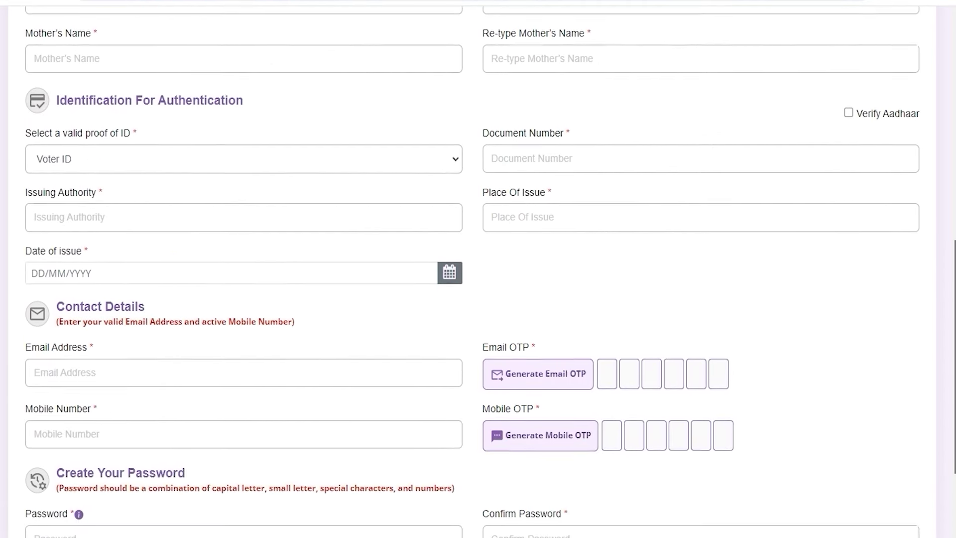
scroll(472, 272, "down", 1)
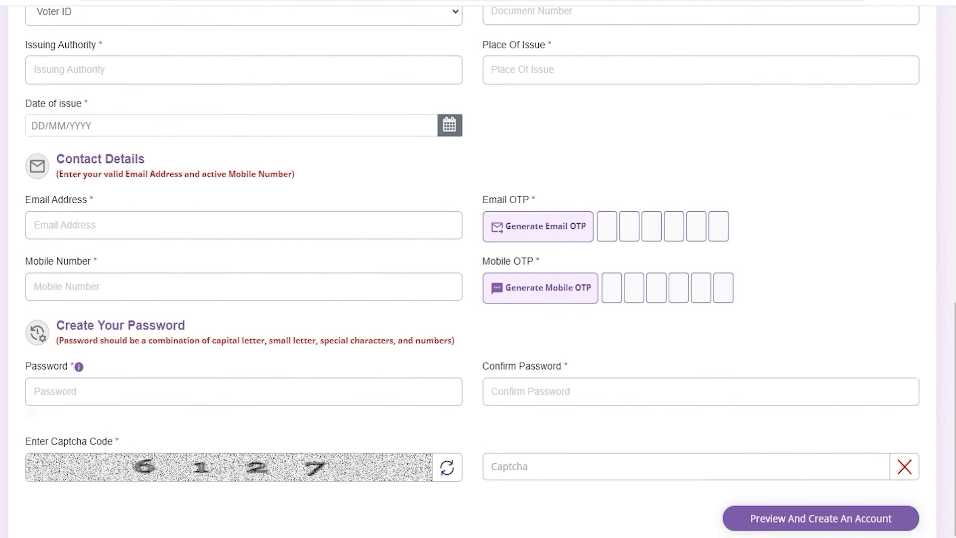
left_click(58, 220)
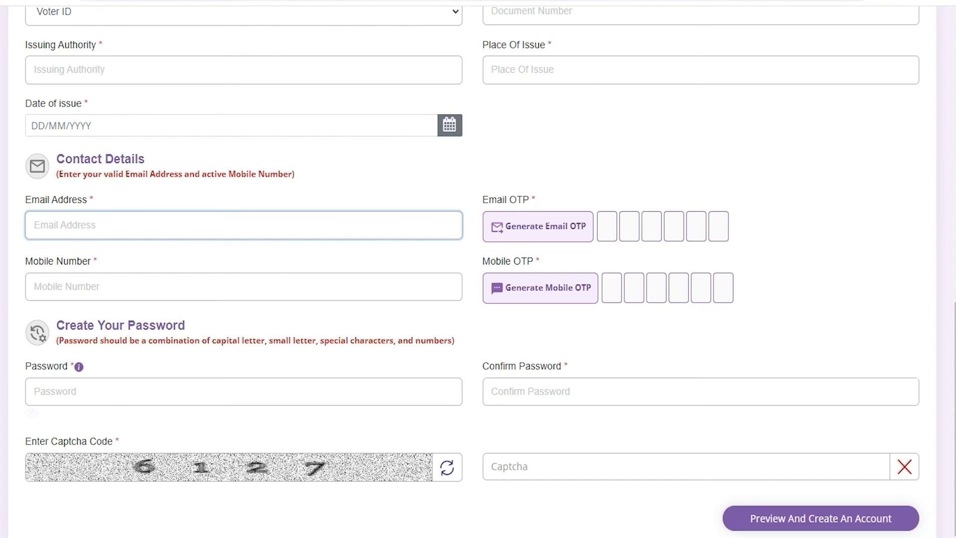
left_click(85, 287)
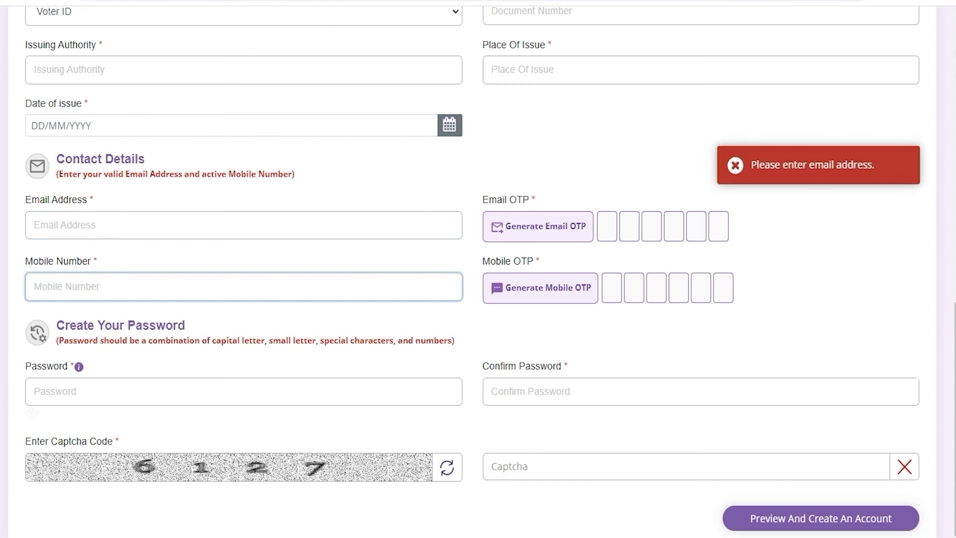
left_click(506, 321)
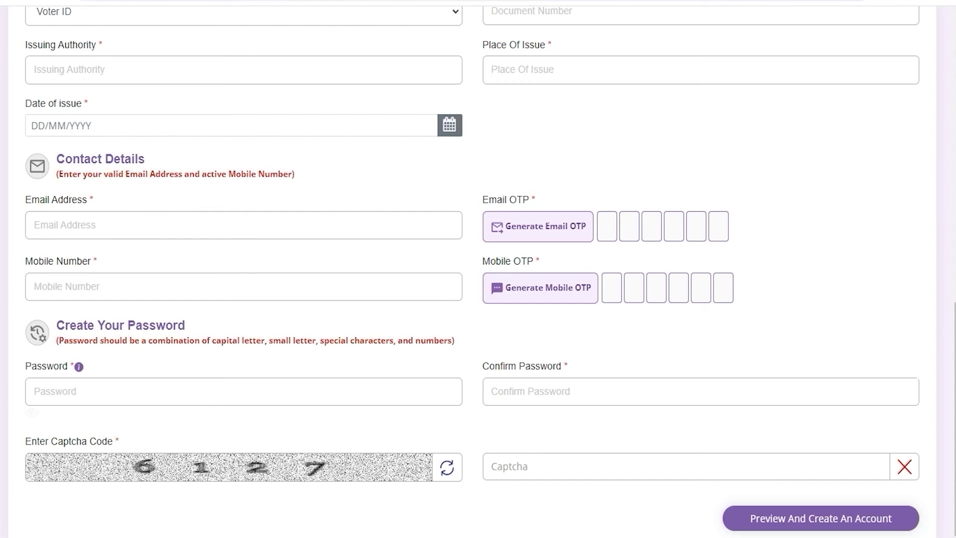
left_click_drag(70, 325, 135, 325)
left_click(124, 391)
Step: Scroll down to the registration form's Confirm Password and Captcha fields
scroll(477, 271, "down", 1)
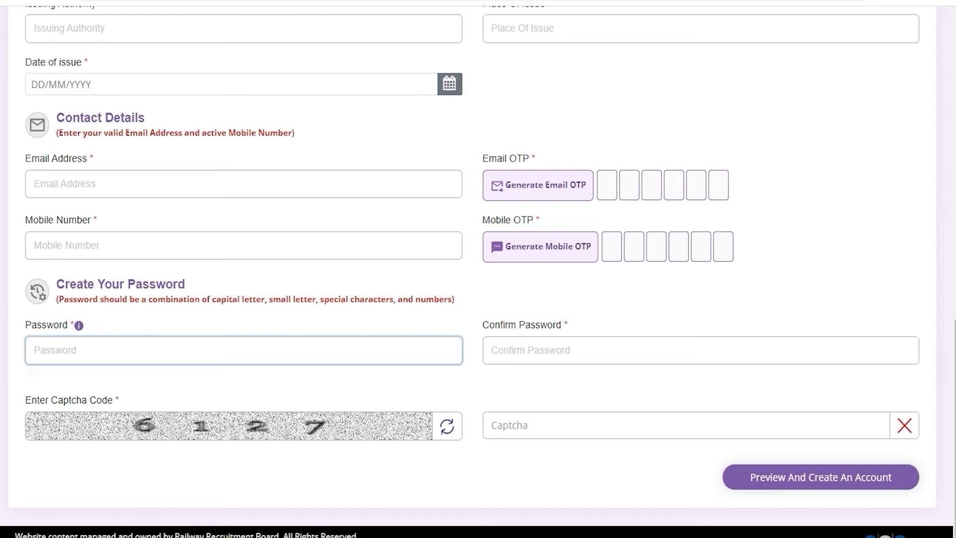
left_click(512, 356)
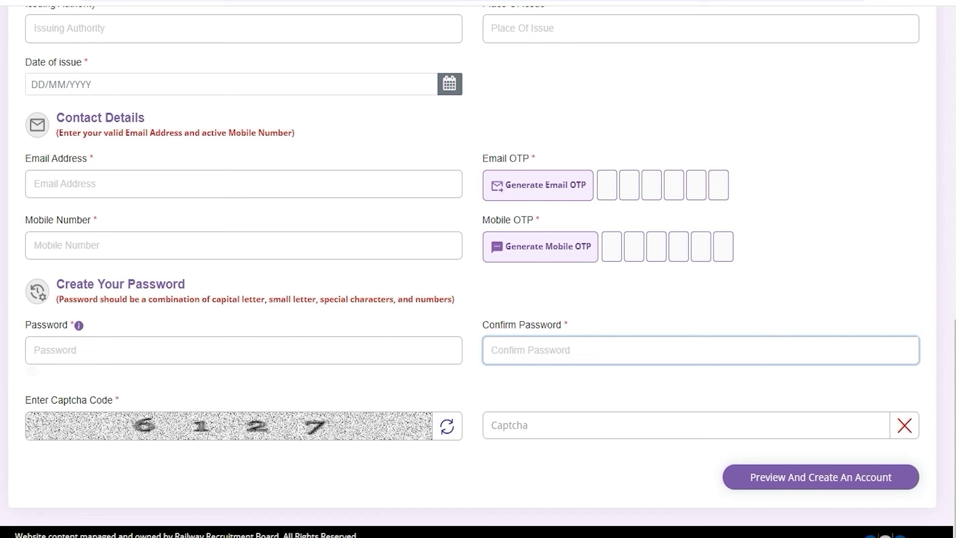
left_click(577, 426)
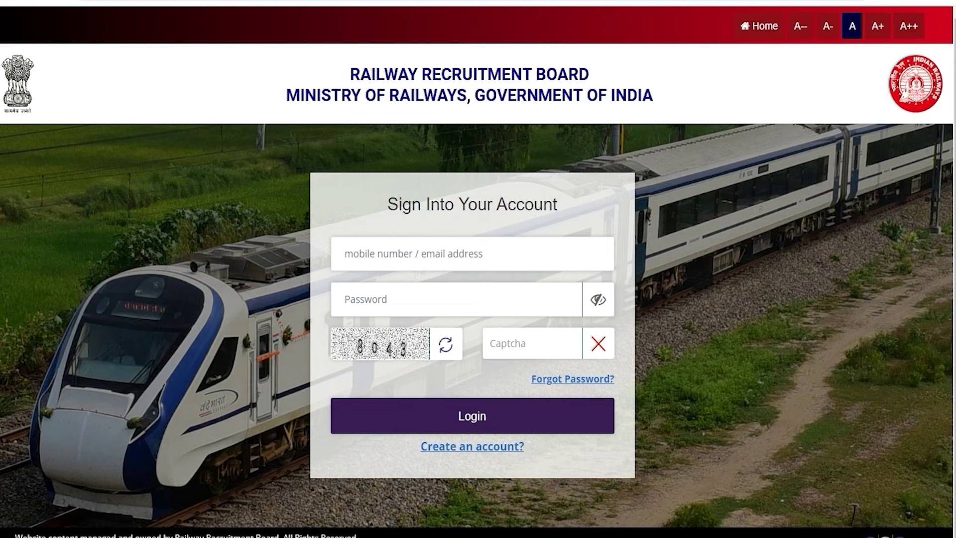
Step: Enter the login password and open the Online Application list
left_click(386, 297)
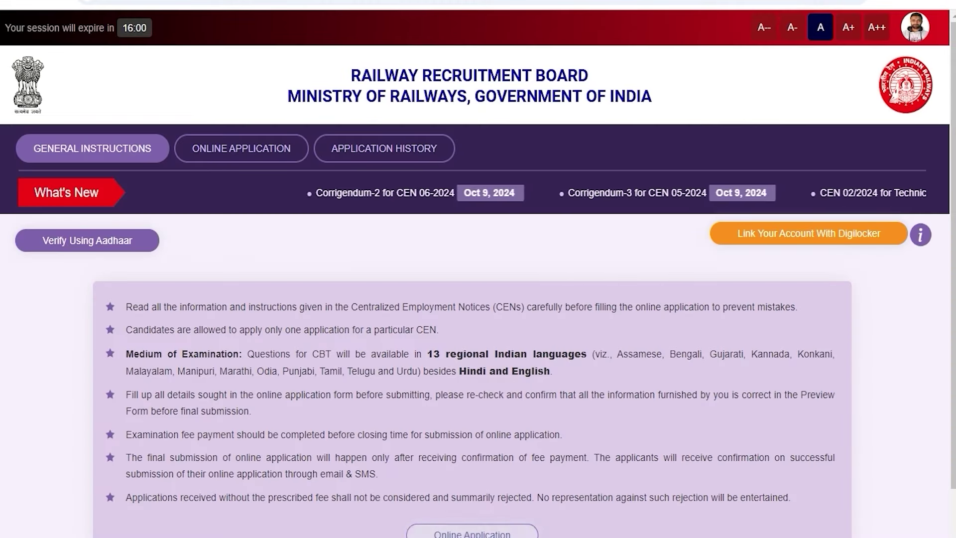
scroll(478, 299, "down", 2)
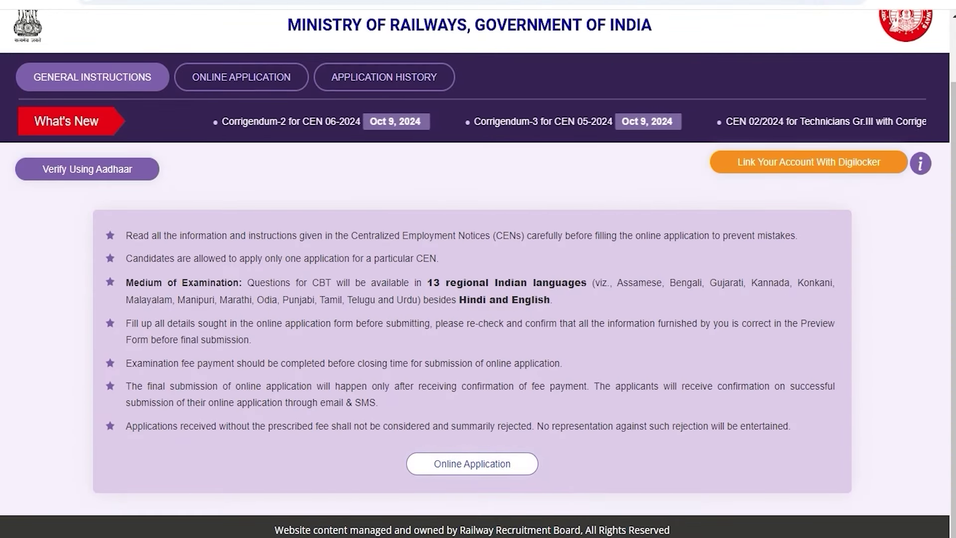
left_click(473, 462)
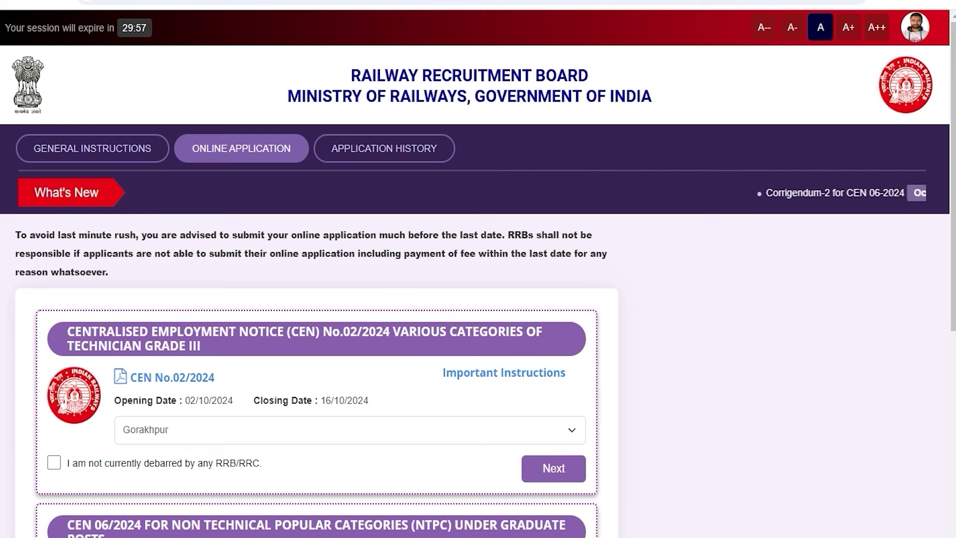
Step: Highlight the CEN 06/2024 NTPC Under Graduate notice and select RRB Kolkata in its RRB dropdown
scroll(67, 311, "down", 4)
left_click_drag(68, 311, 417, 311)
left_click_drag(490, 311, 105, 326)
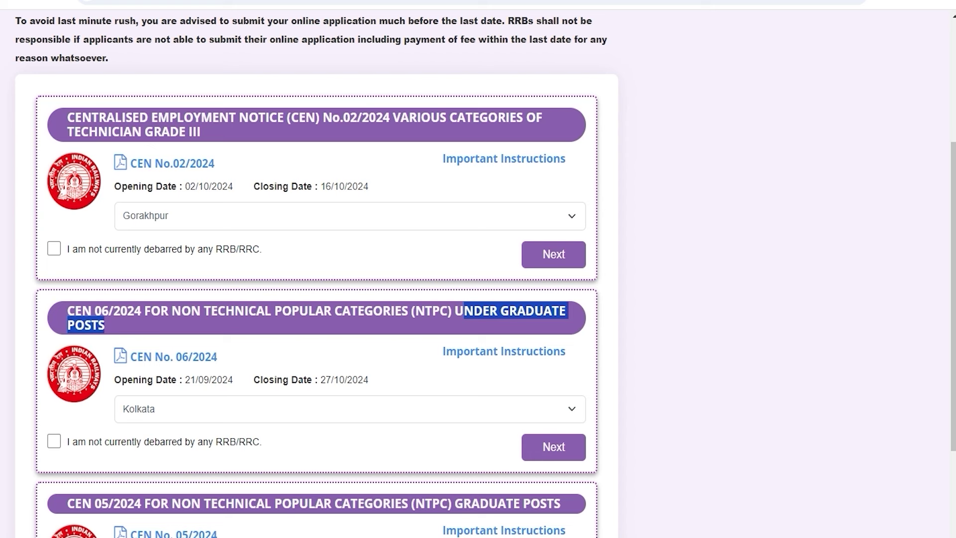
left_click(171, 408)
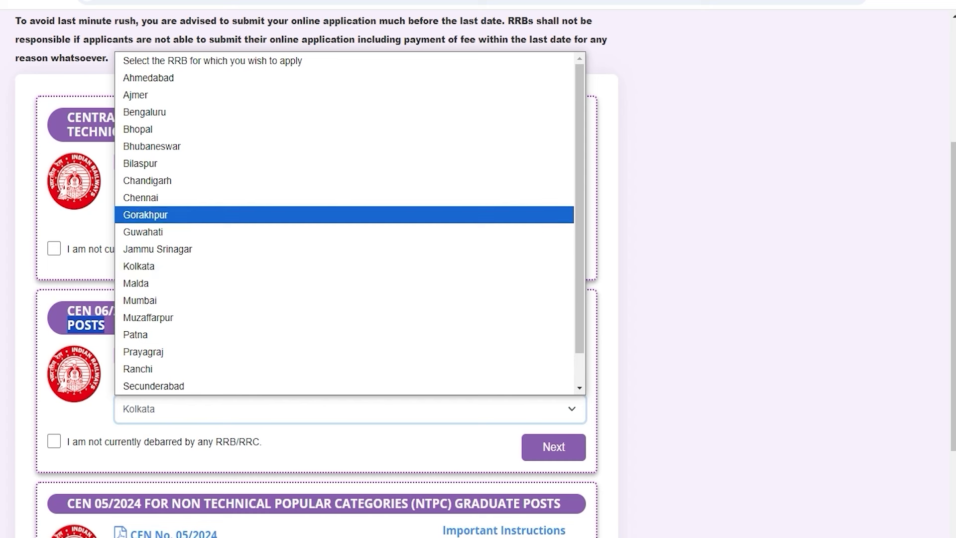
left_click(162, 198)
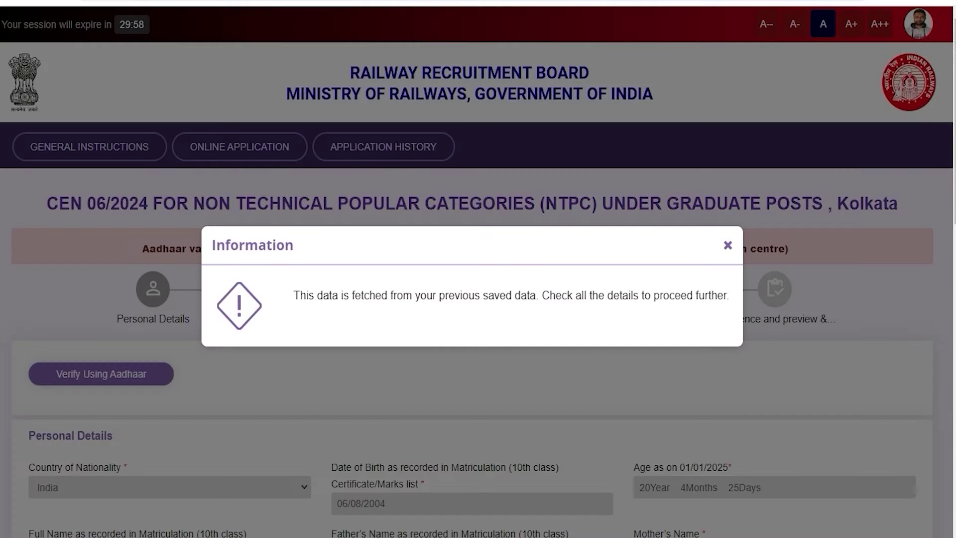
left_click(728, 245)
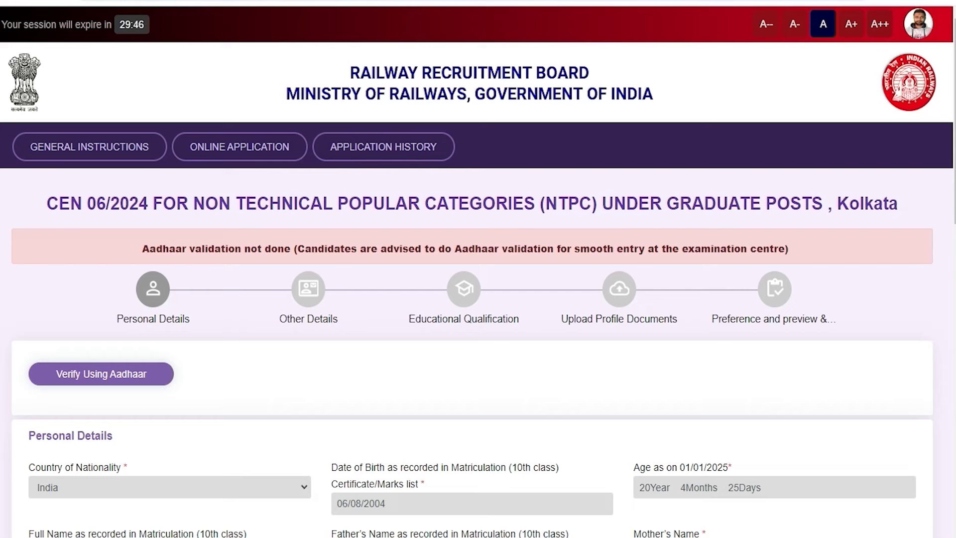
scroll(478, 269, "down", 15)
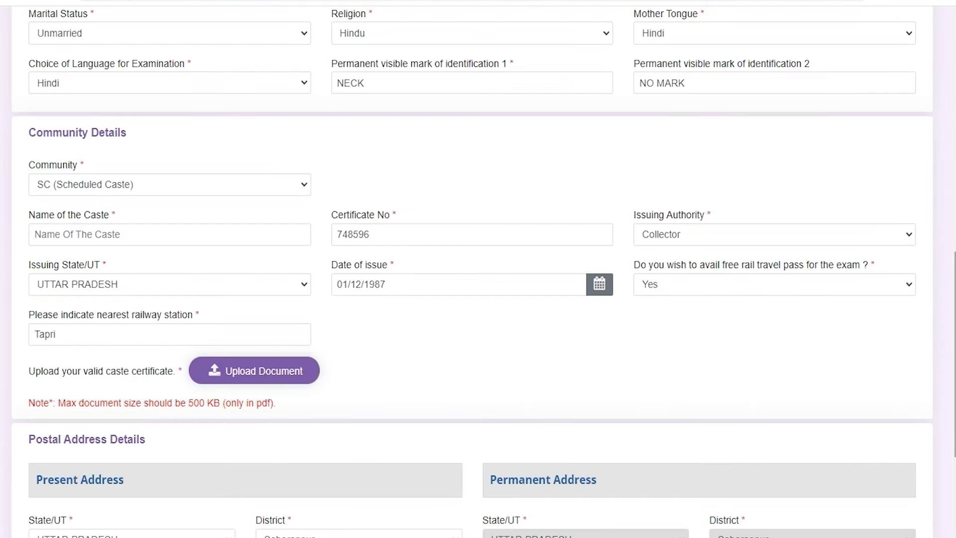
scroll(64, 44, "up", 1)
left_click(64, 44)
left_click(64, 44)
left_click(416, 47)
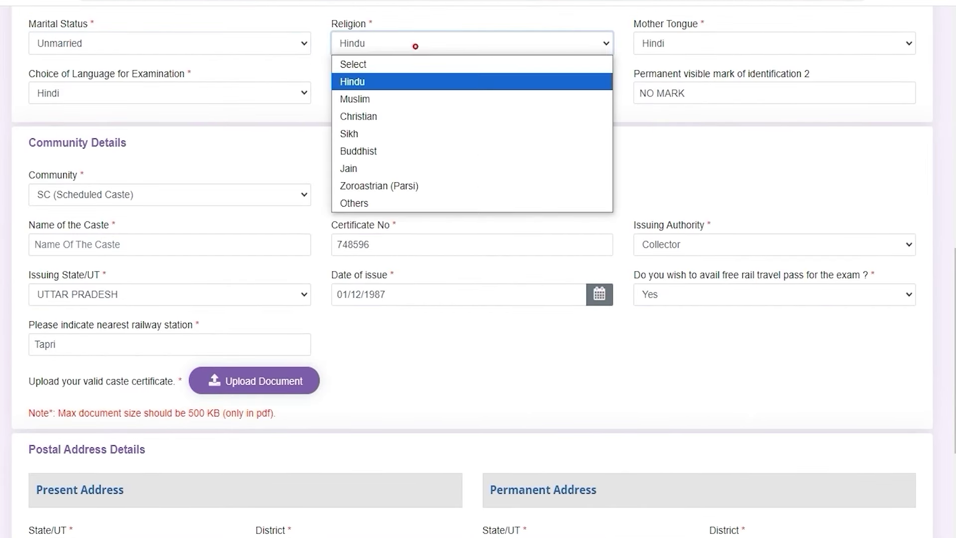
left_click(681, 45)
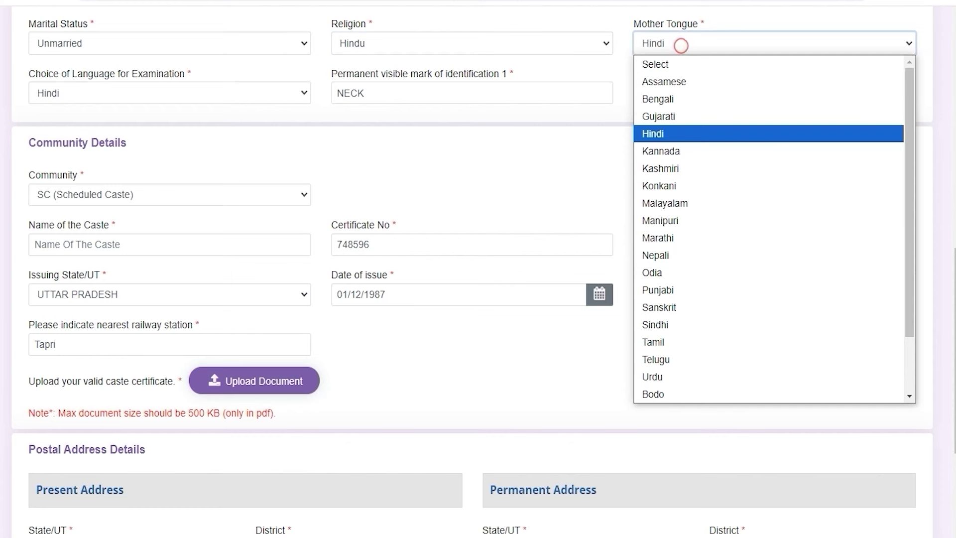
left_click(680, 44)
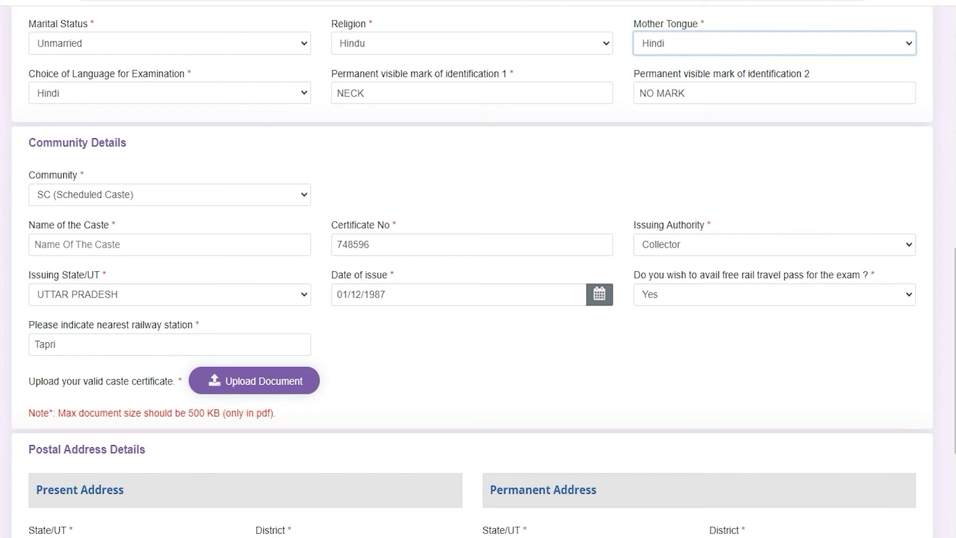
left_click_drag(354, 74, 485, 73)
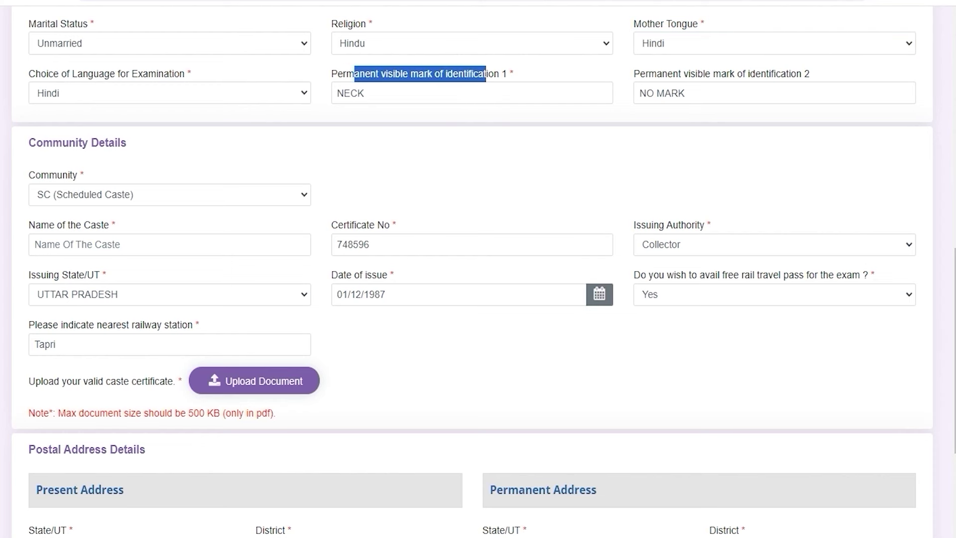
left_click(430, 96)
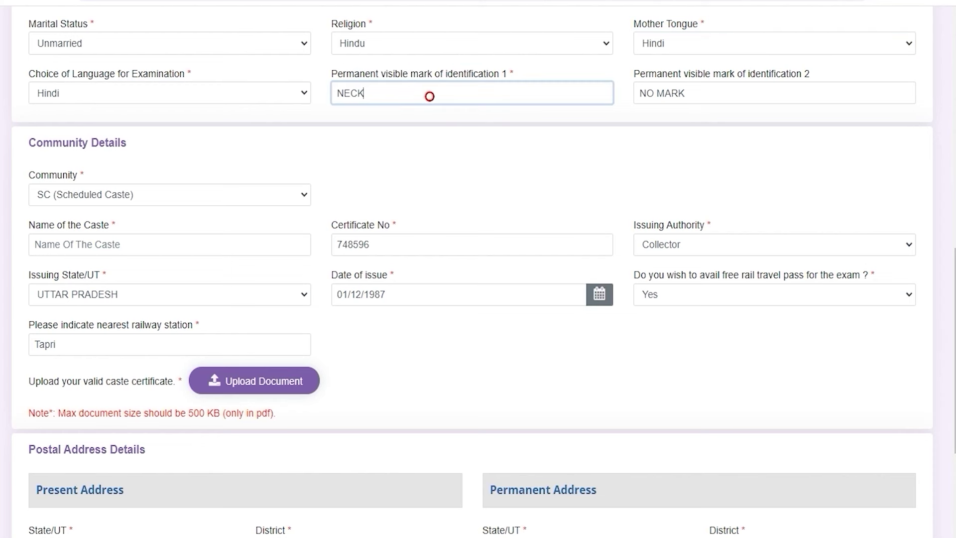
left_click_drag(672, 74, 772, 74)
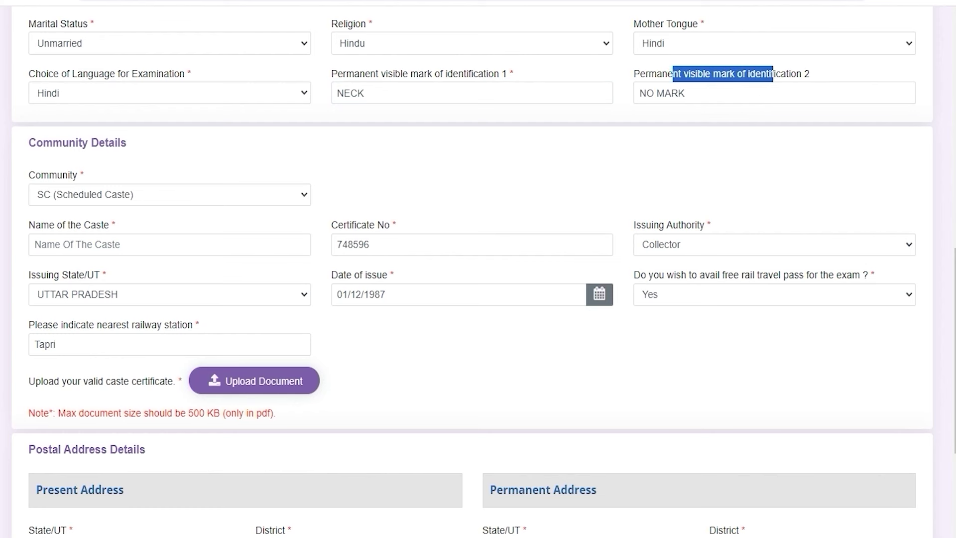
left_click(717, 96)
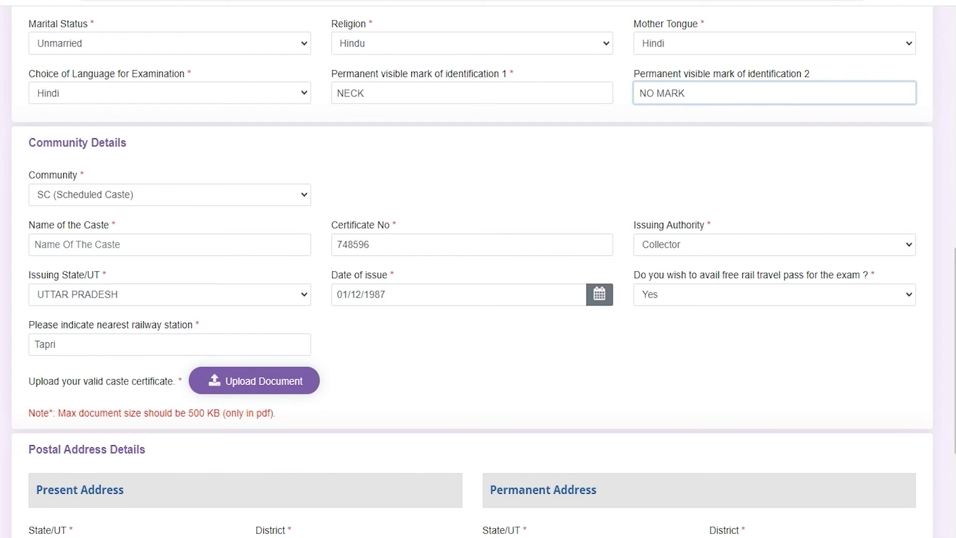
left_click_drag(54, 143, 105, 142)
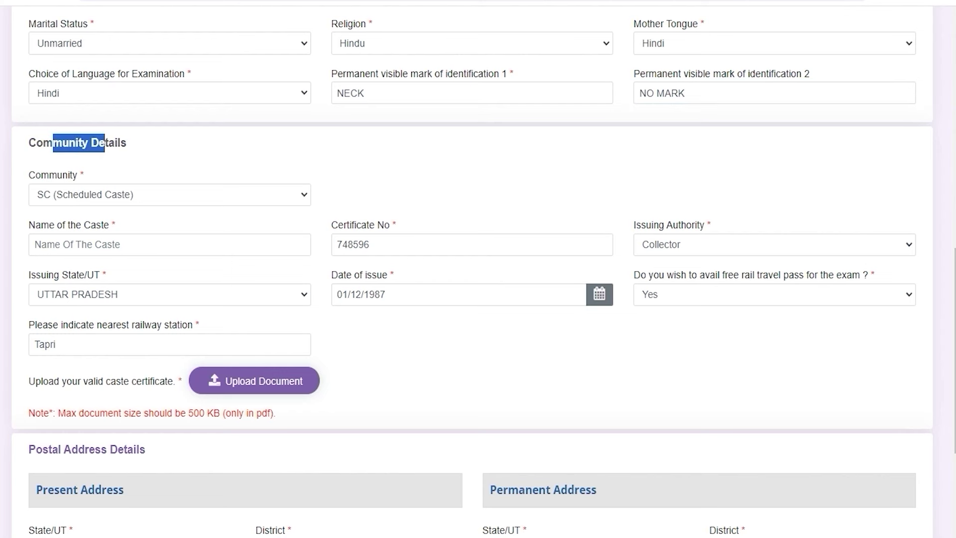
left_click(116, 196)
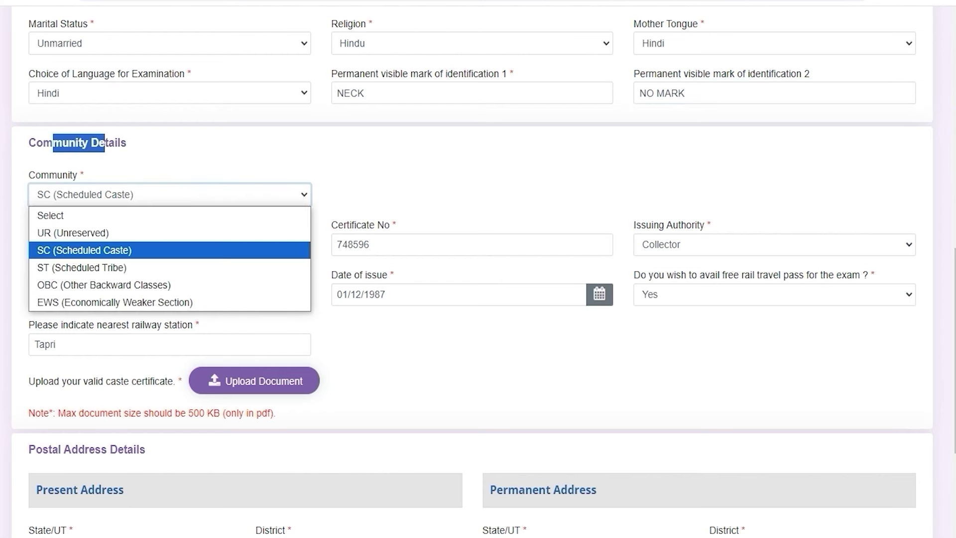
left_click(115, 196)
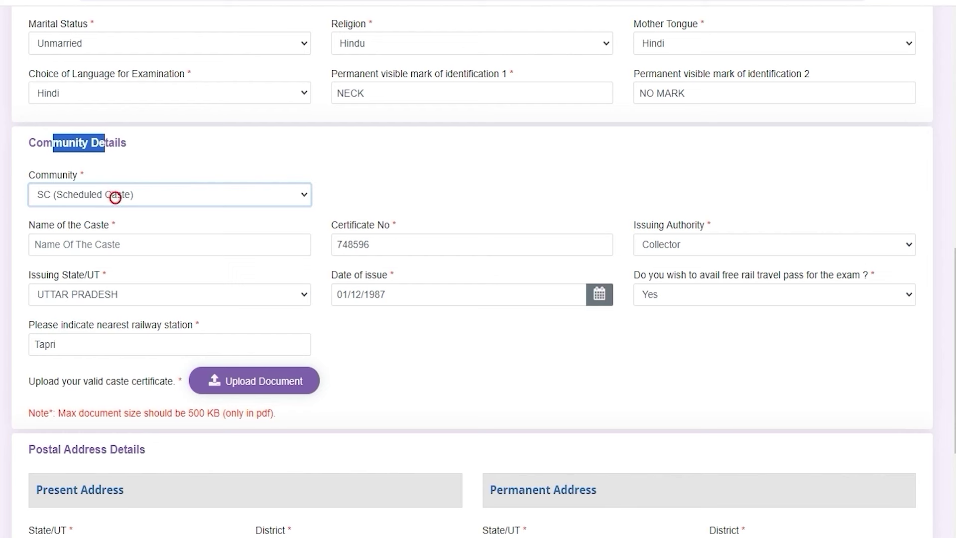
left_click(123, 245)
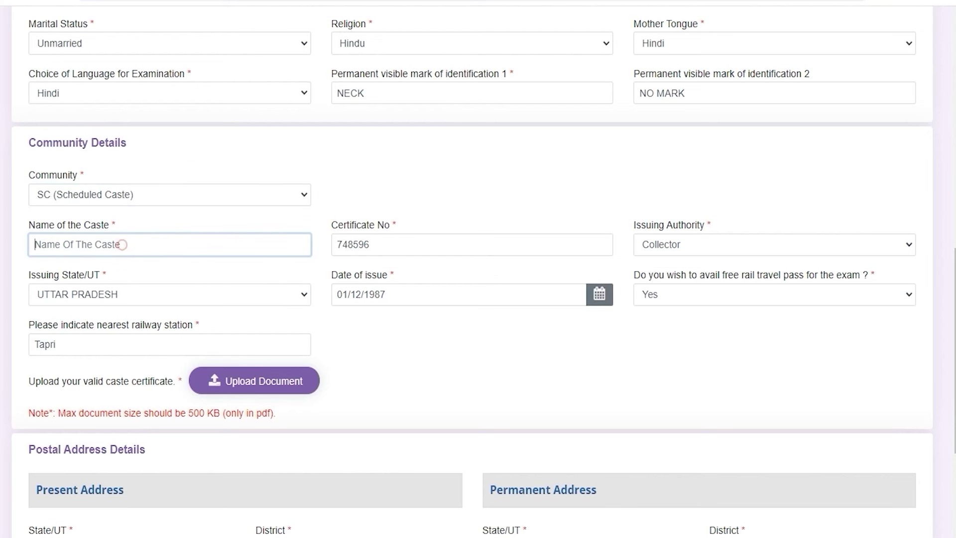
left_click(403, 244)
left_click(660, 243)
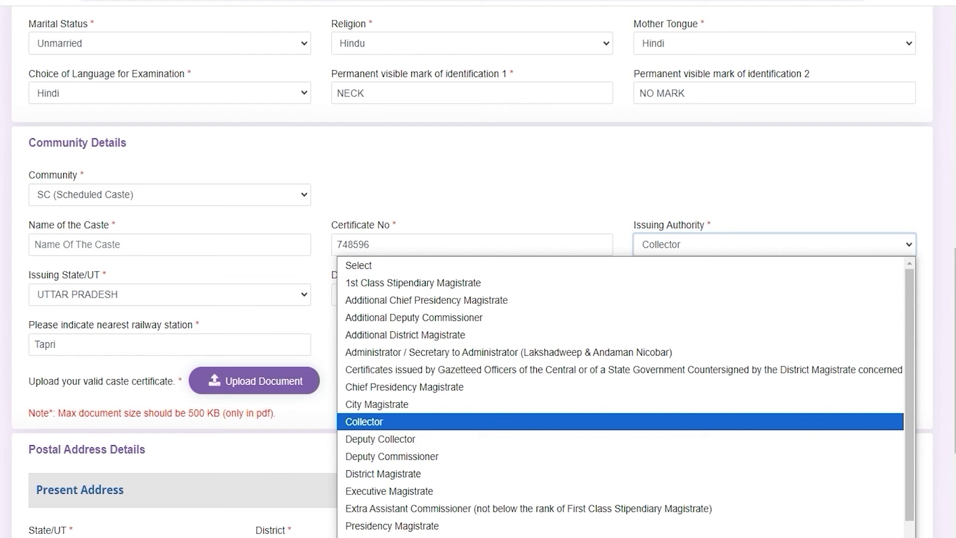
left_click(661, 242)
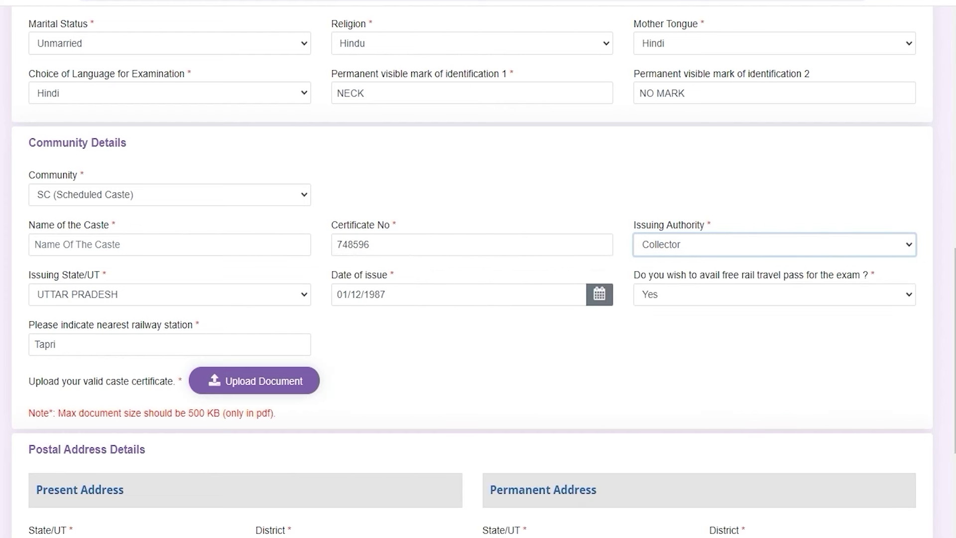
left_click(120, 293)
left_click(120, 293)
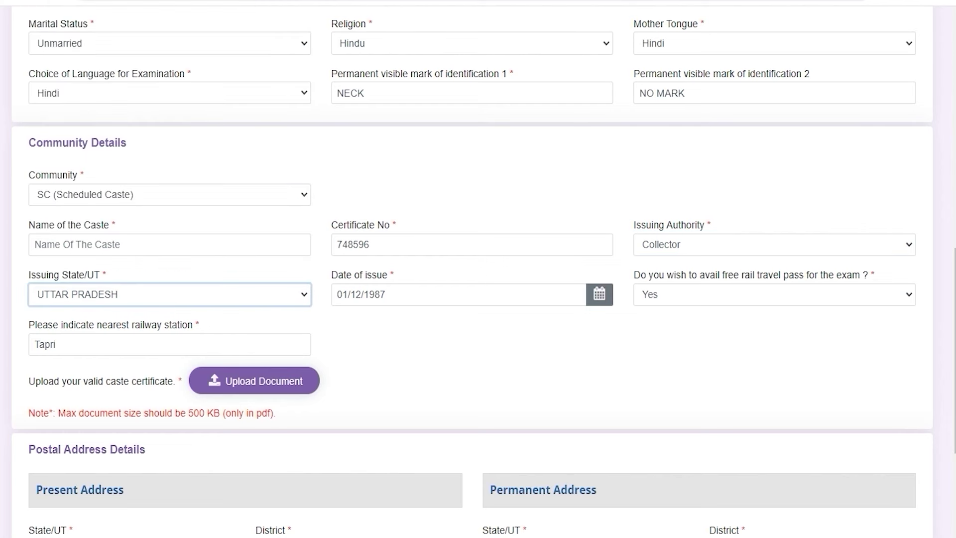
left_click(488, 298)
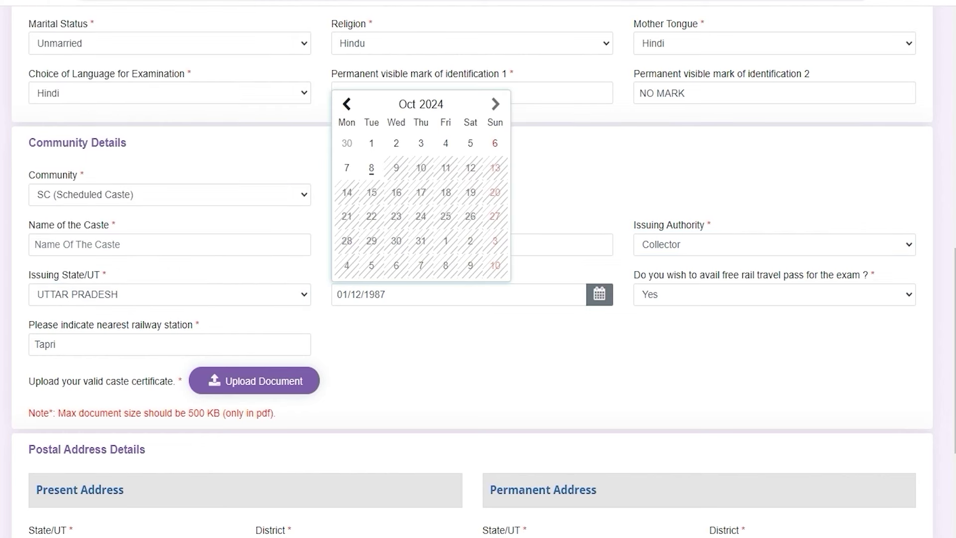
left_click(628, 363)
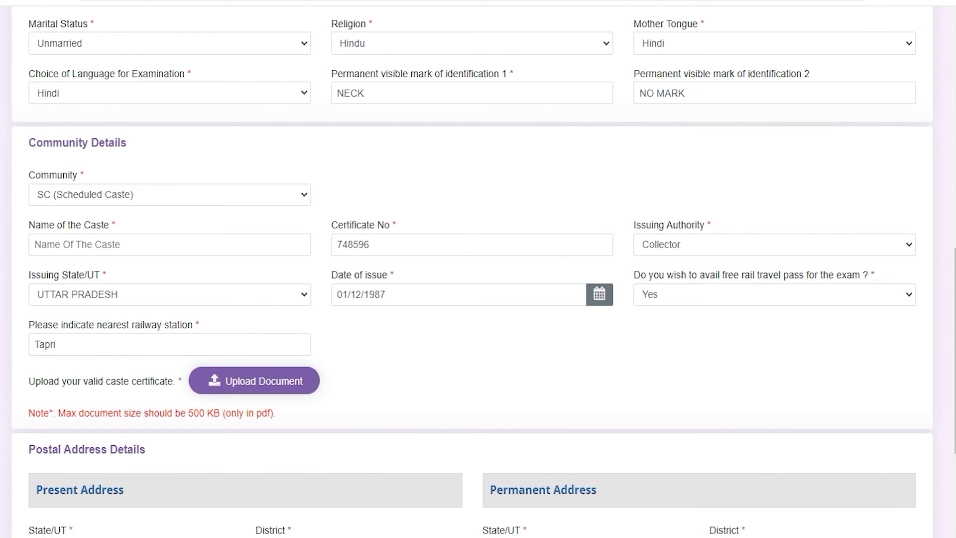
left_click_drag(49, 380, 116, 381)
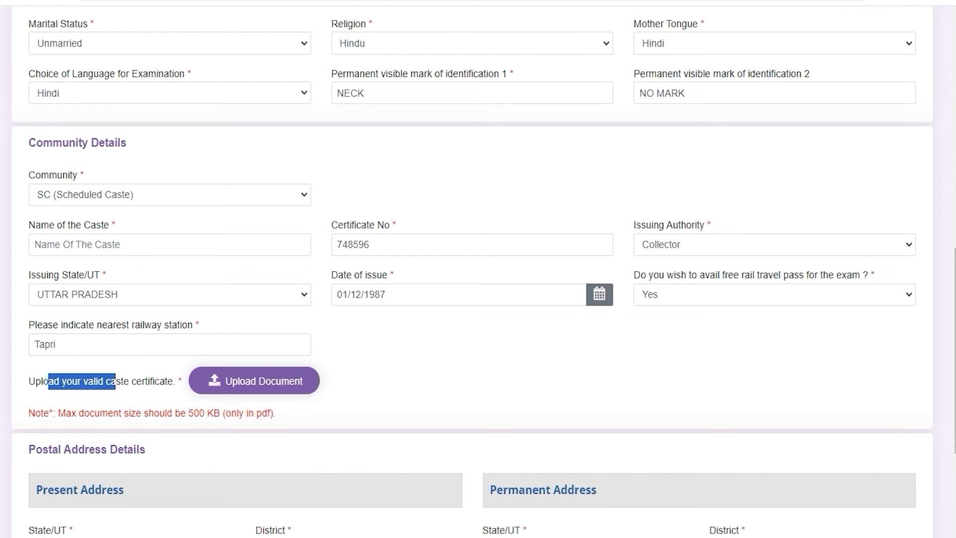
left_click_drag(231, 413, 270, 413)
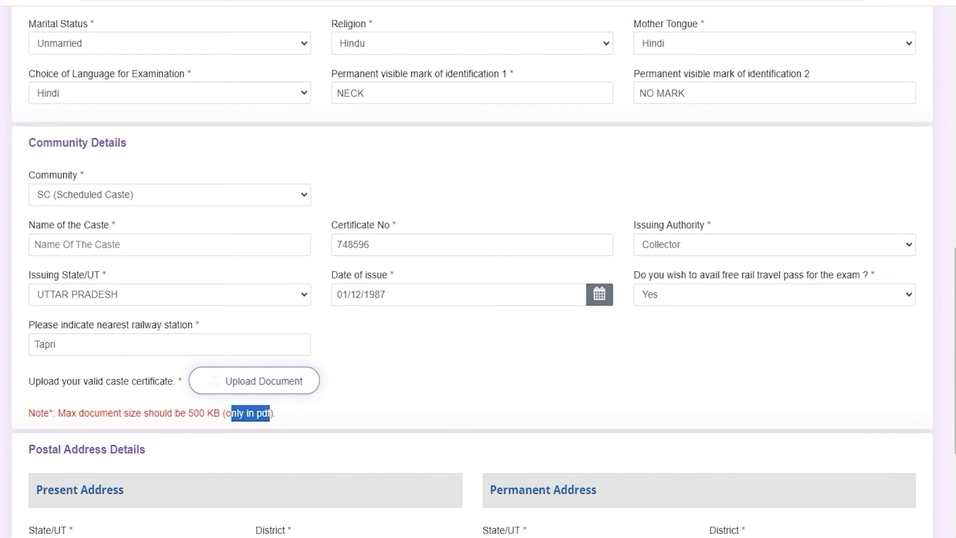
left_click(454, 454)
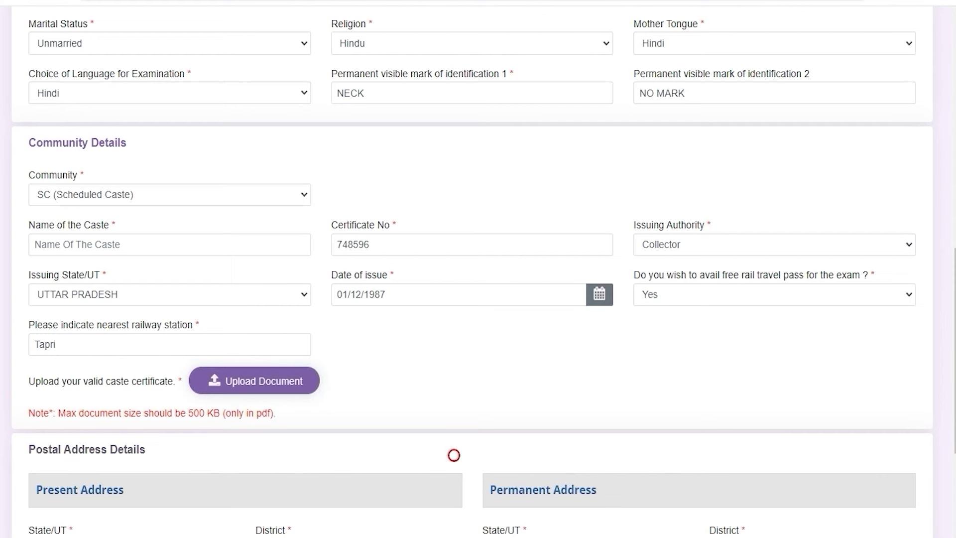
Step: Scroll to Postal Address Details and point out the Present and Permanent Address sections
scroll(453, 454, "down", 1)
scroll(478, 269, "down", 5)
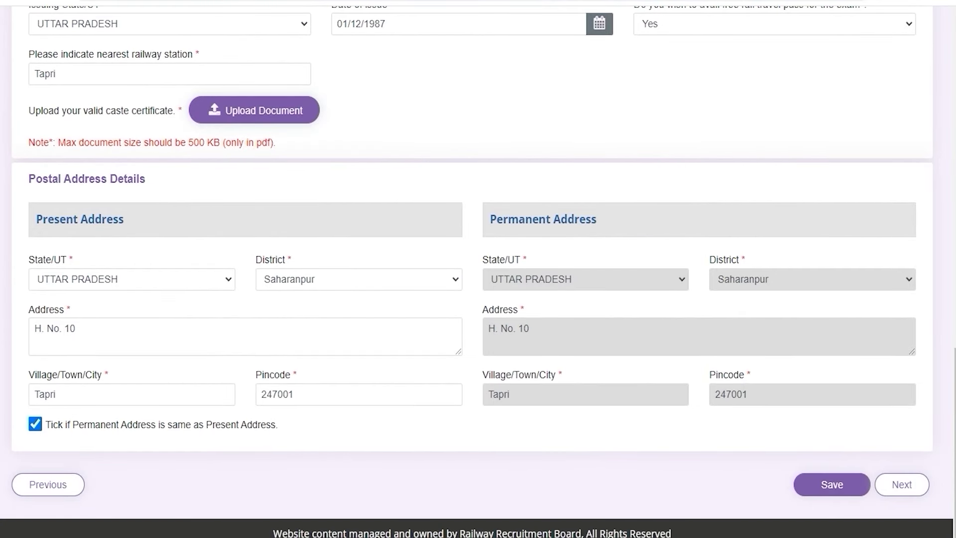
left_click_drag(43, 219, 101, 219)
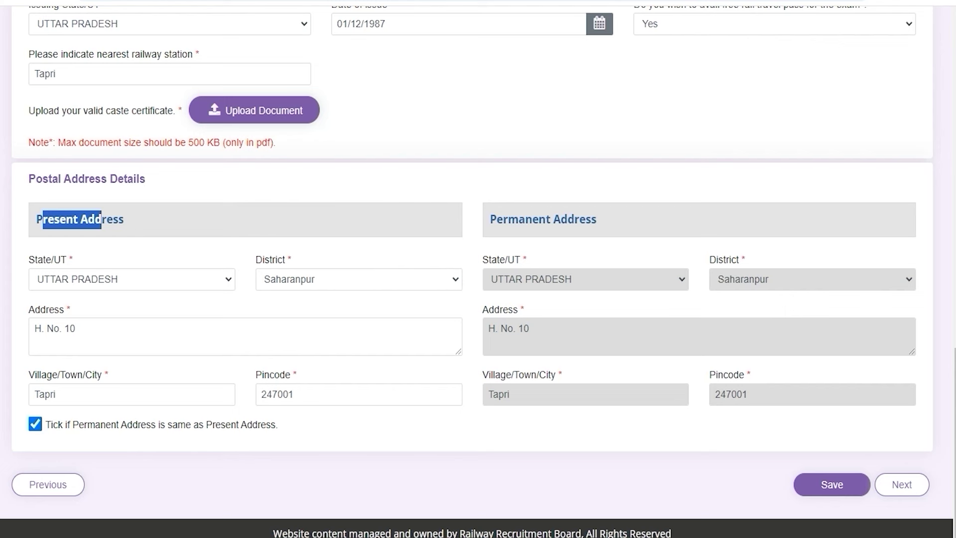
left_click_drag(496, 219, 579, 219)
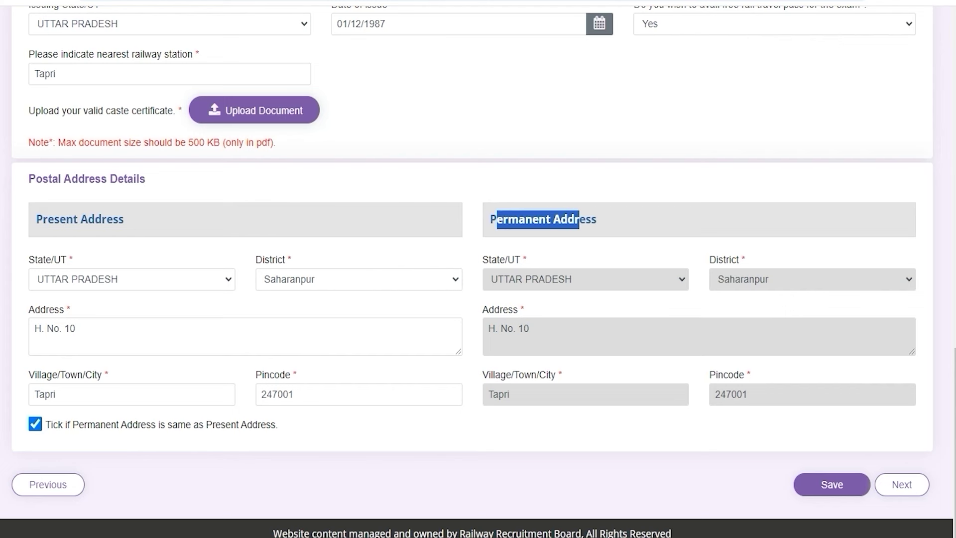
left_click_drag(47, 219, 95, 219)
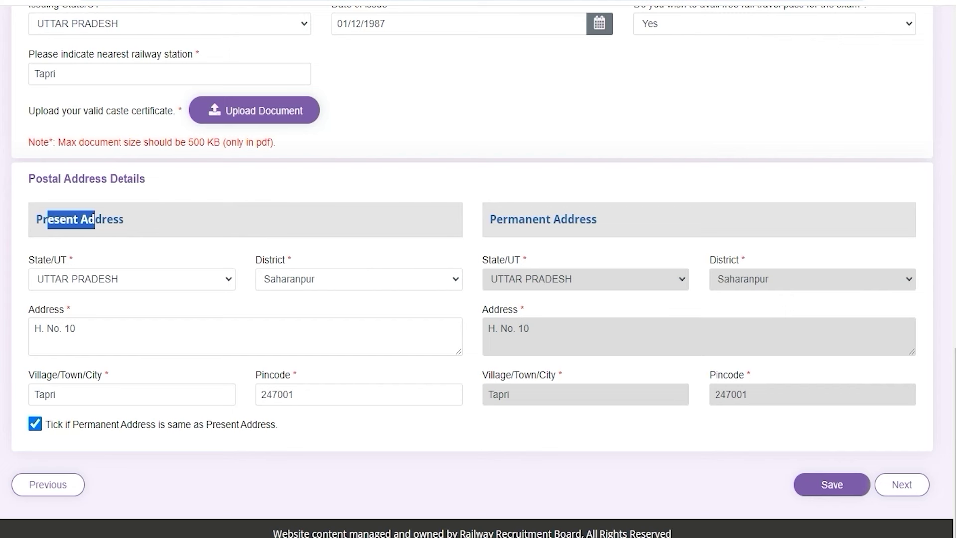
left_click(469, 432)
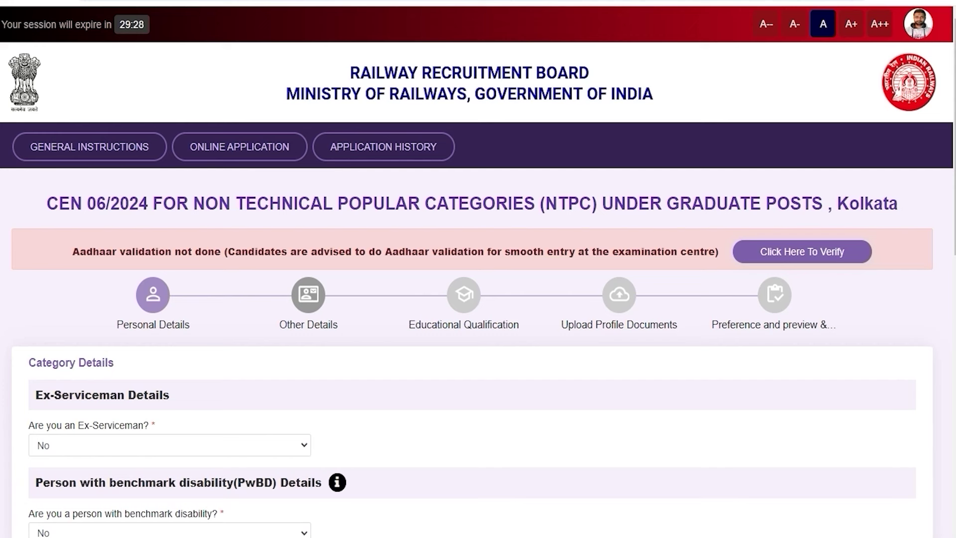
Step: Keep No as the answer for both Ex-Serviceman and benchmark disability (PwBD) questions
left_click(135, 442)
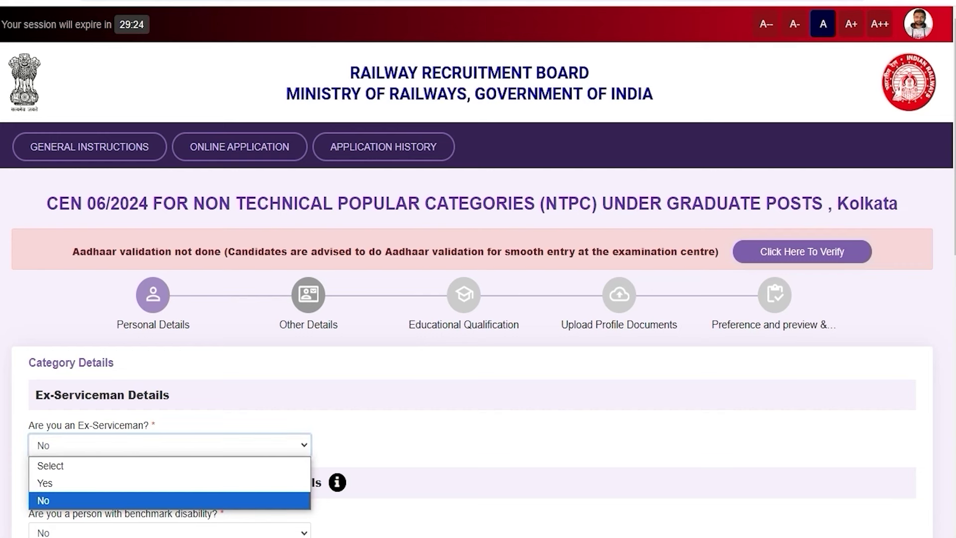
left_click(135, 442)
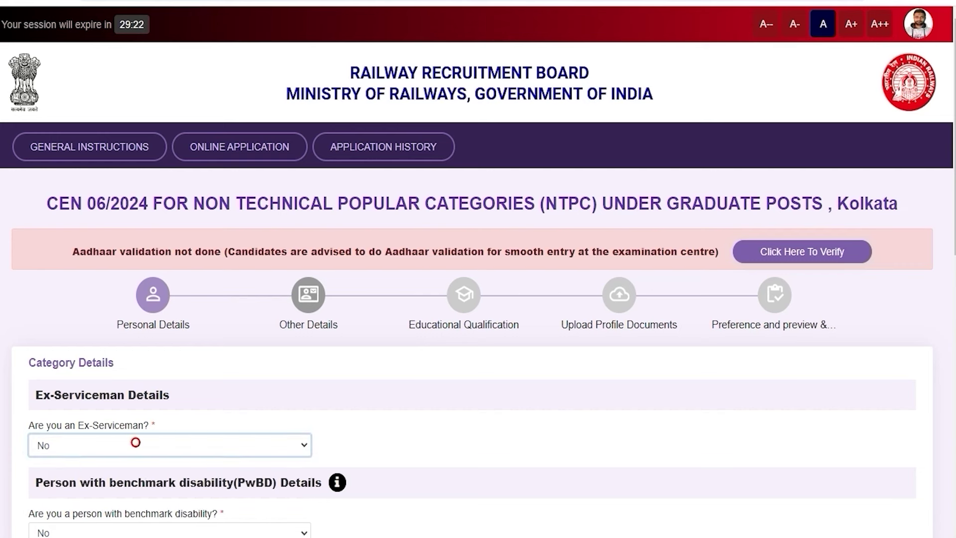
scroll(383, 516, "down", 1)
scroll(384, 516, "down", 4)
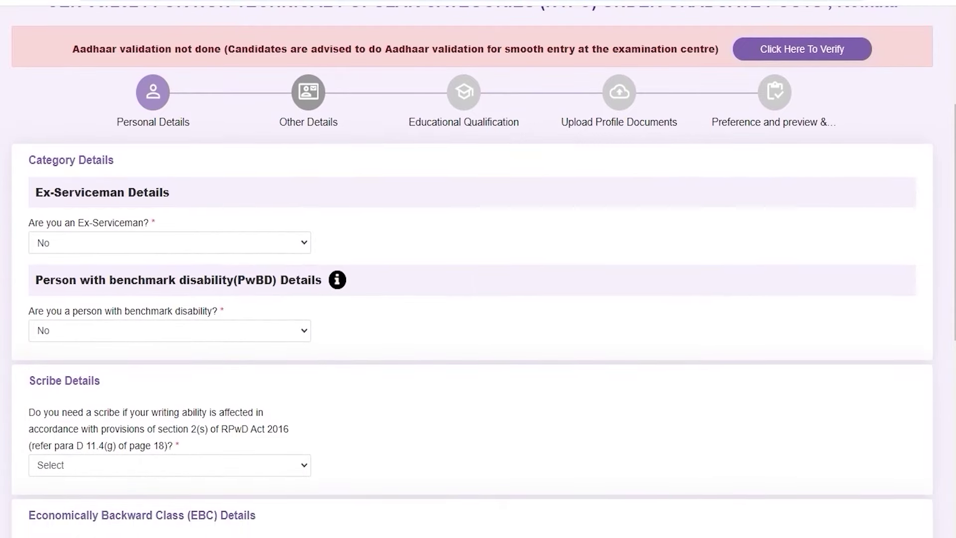
scroll(472, 272, "down", 3)
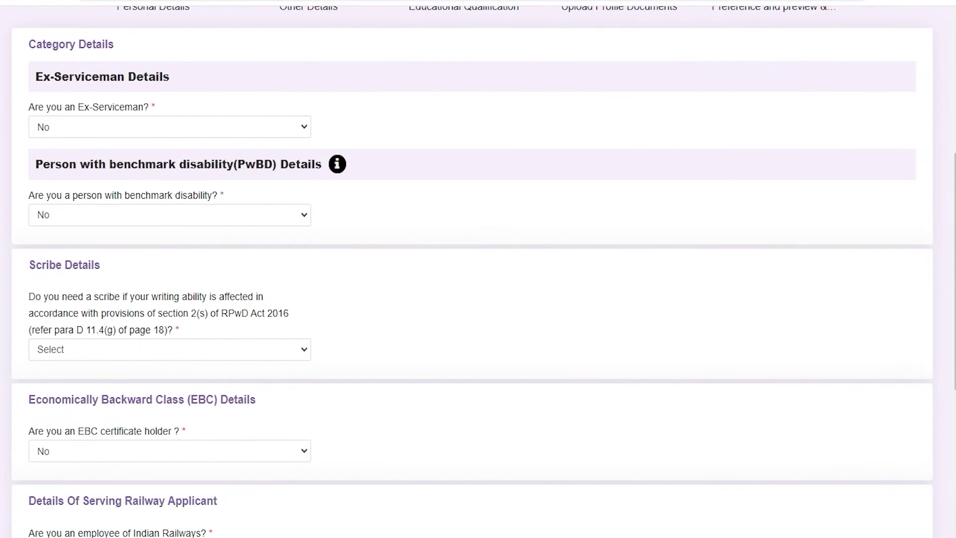
left_click(188, 215)
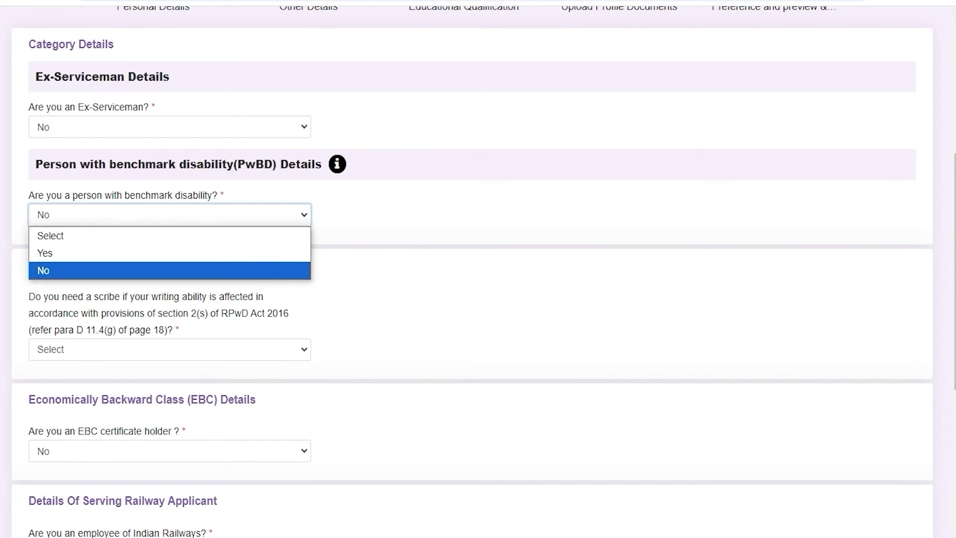
left_click(100, 271)
left_click(414, 207)
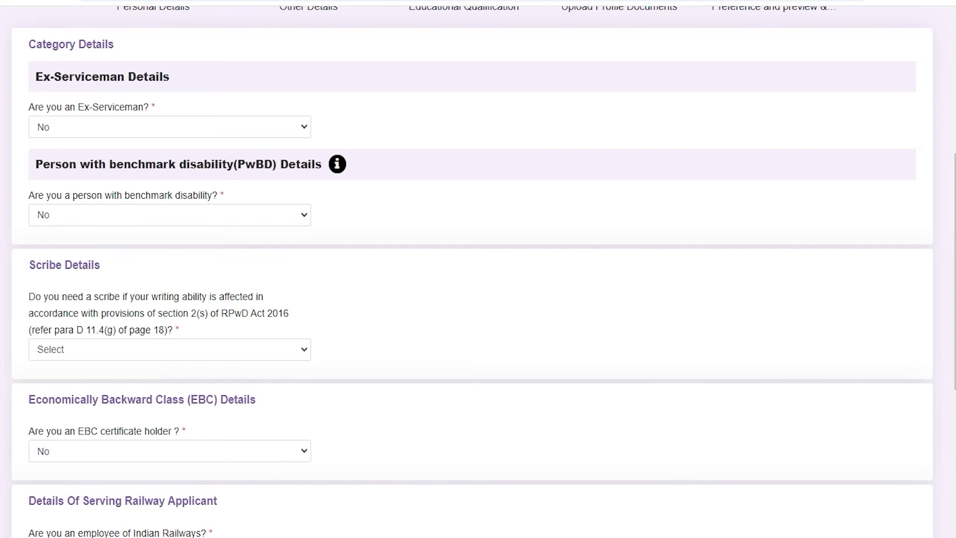
Step: Review the refund bank details' account holder and account number fields, then save with Next
scroll(478, 268, "down", 7)
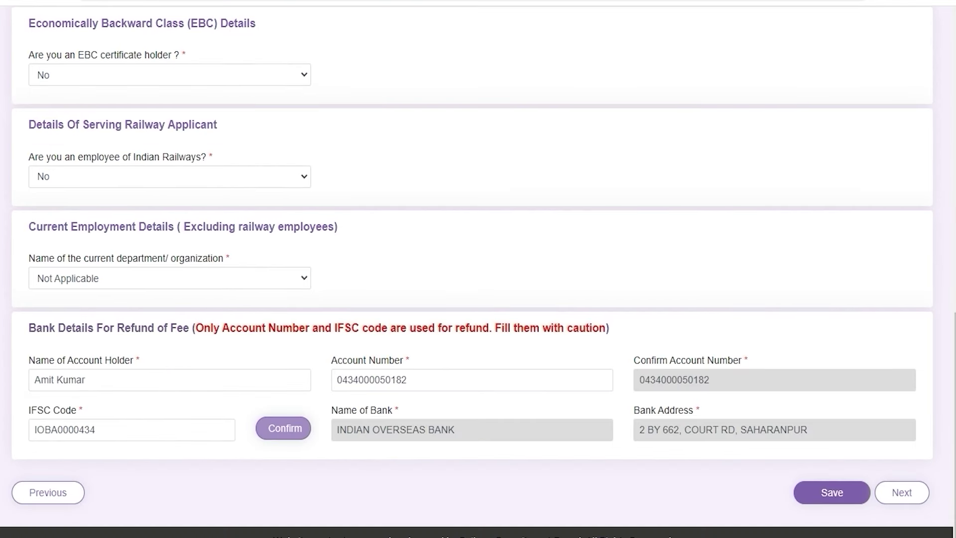
left_click_drag(36, 328, 194, 327)
left_click(194, 327)
left_click_drag(40, 359, 104, 359)
left_click_drag(389, 359, 342, 360)
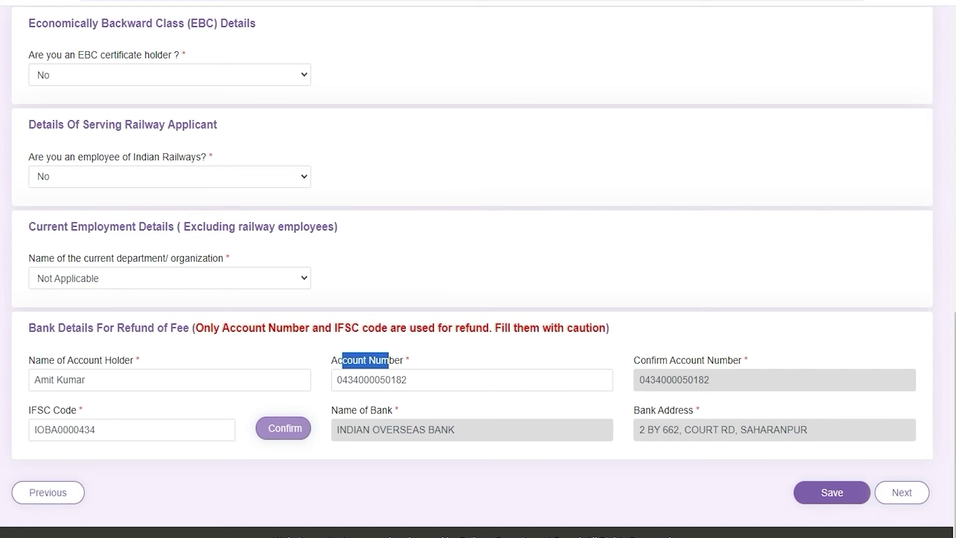
left_click_drag(704, 359, 646, 359)
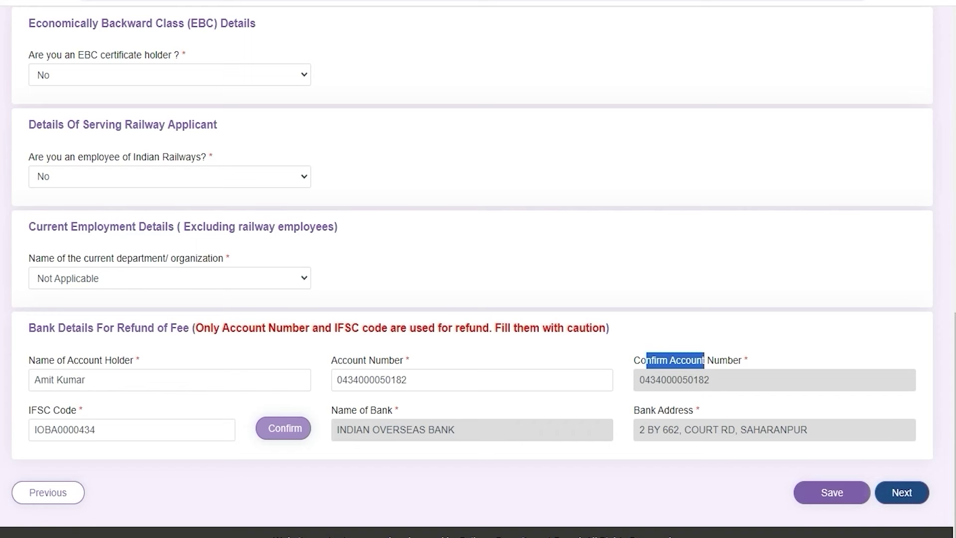
left_click(902, 493)
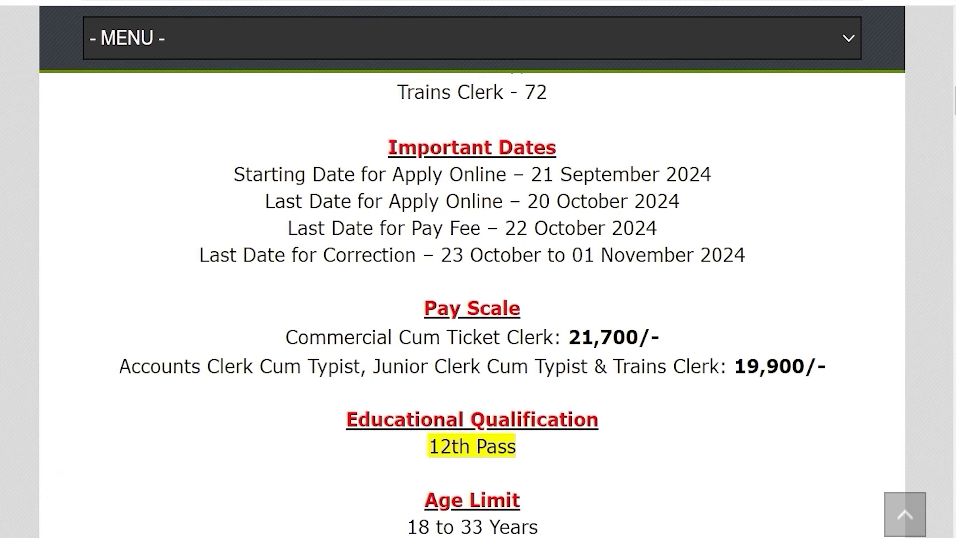
Step: Highlight the 12th Pass requirement under the notification's Educational Qualification section
left_click_drag(429, 446, 515, 446)
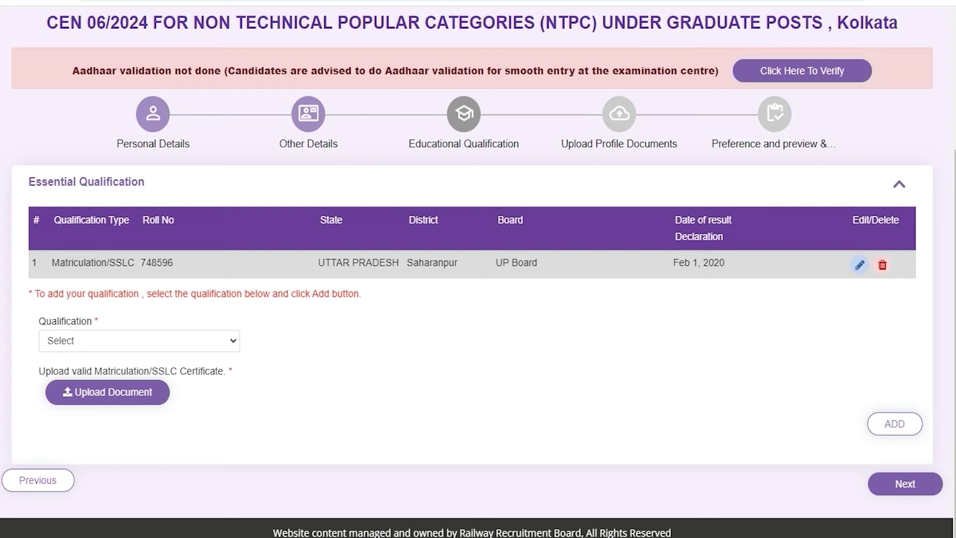
Step: Set qualification and discipline to 12th (+2 Stage), state UTTAR PRADESH and district Saharanpur
left_click(108, 341)
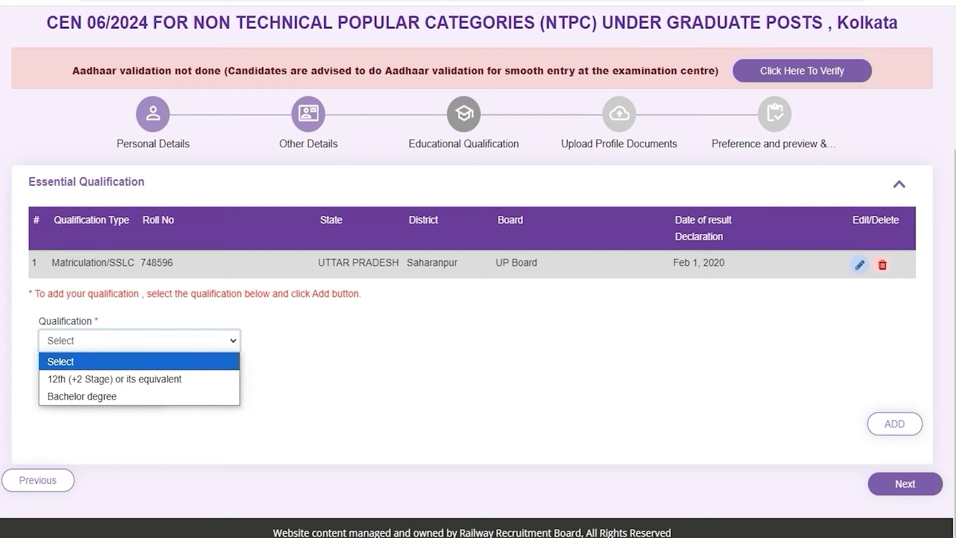
key("Down")
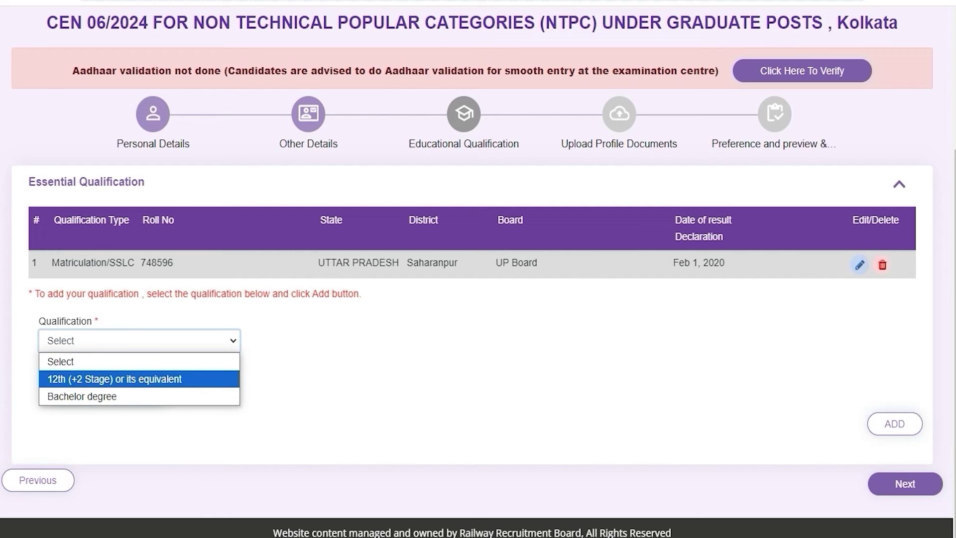
left_click(93, 379)
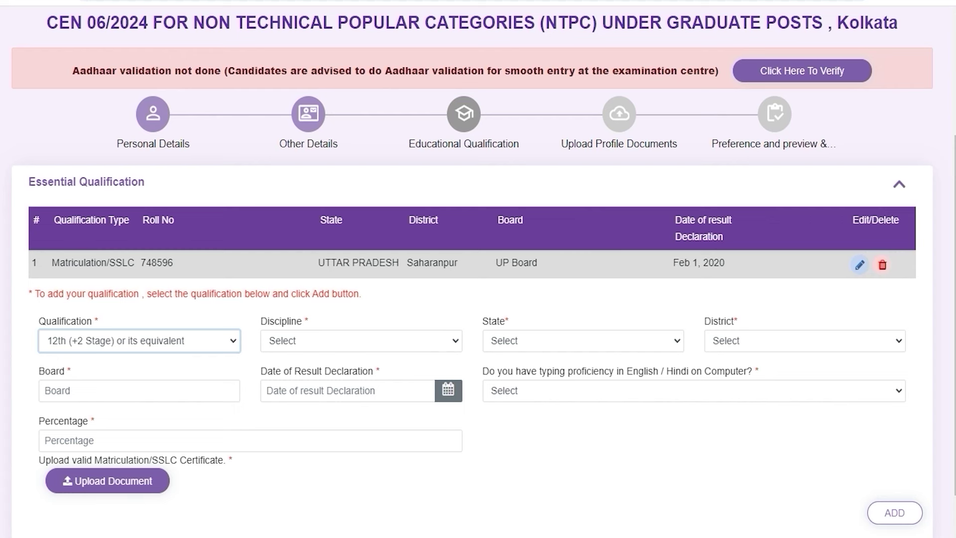
left_click(304, 341)
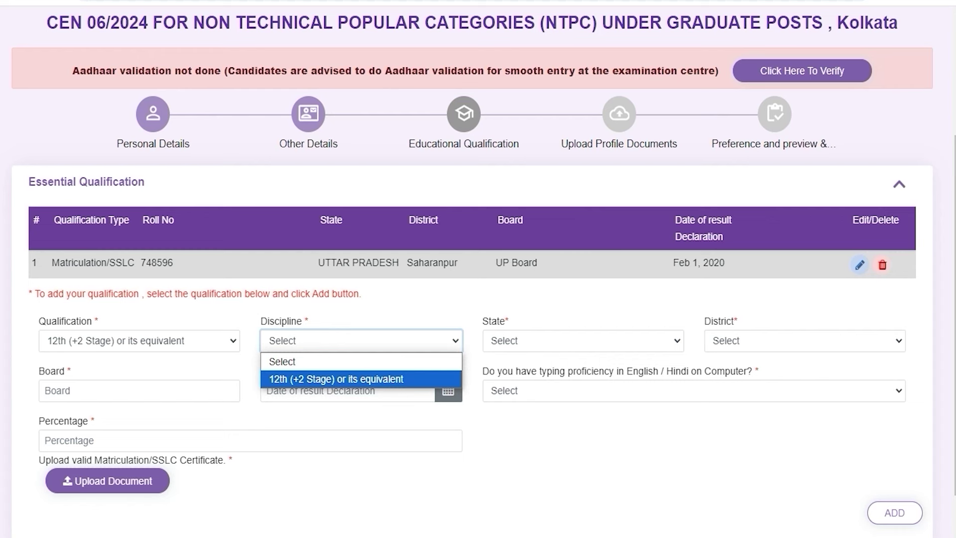
left_click(335, 379)
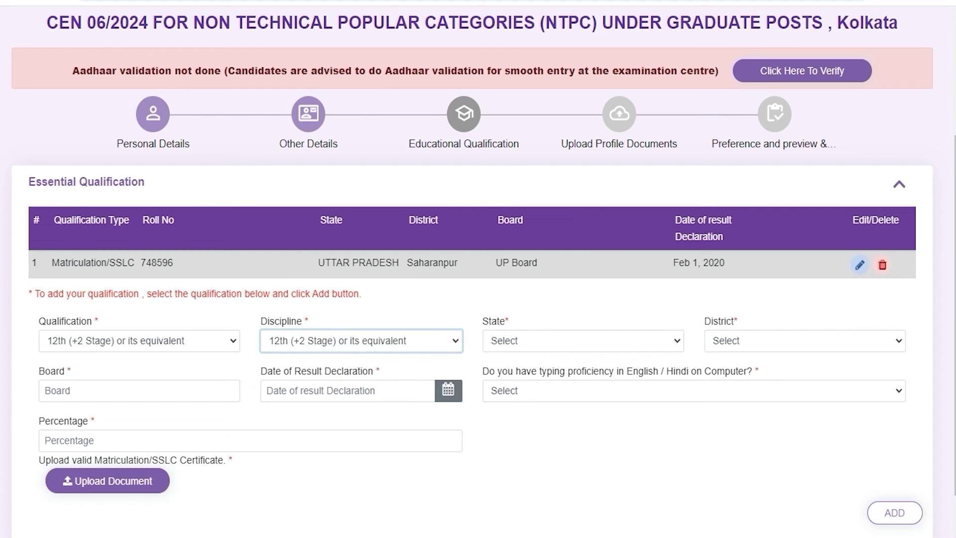
left_click(549, 343)
key("u")
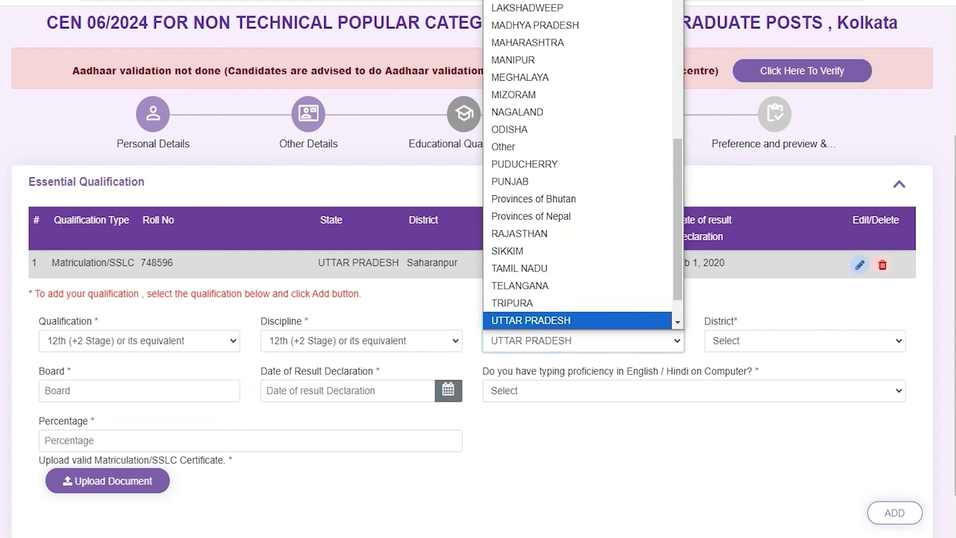
left_click(559, 320)
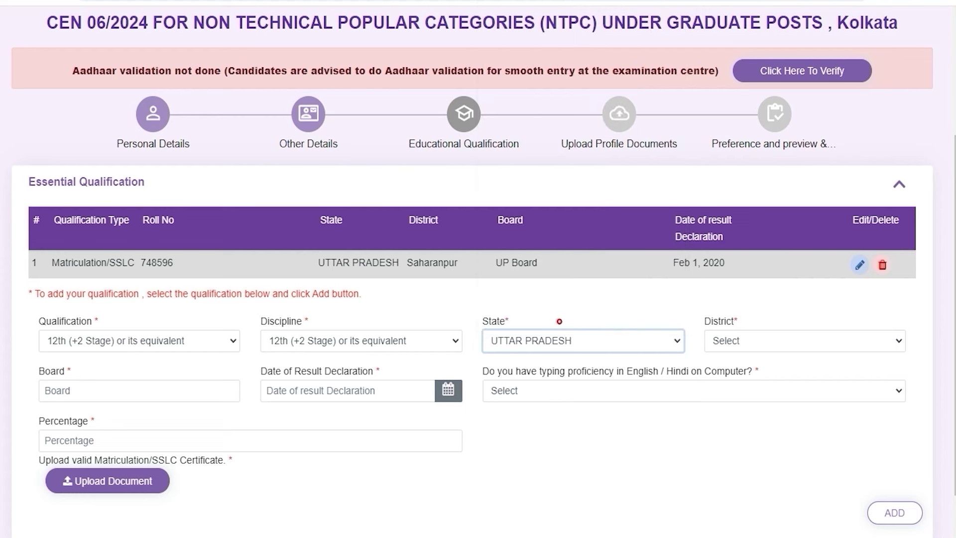
left_click(747, 336)
key("s")
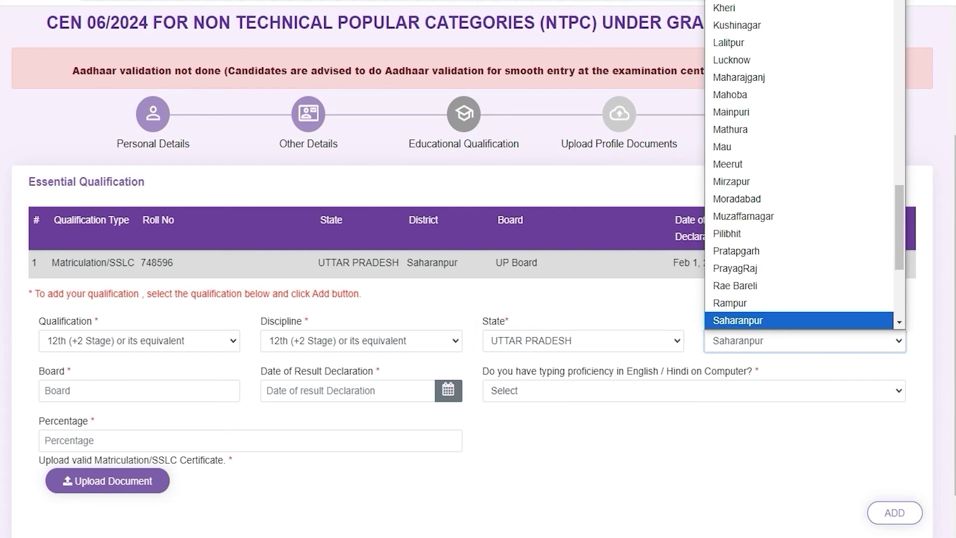
left_click(759, 321)
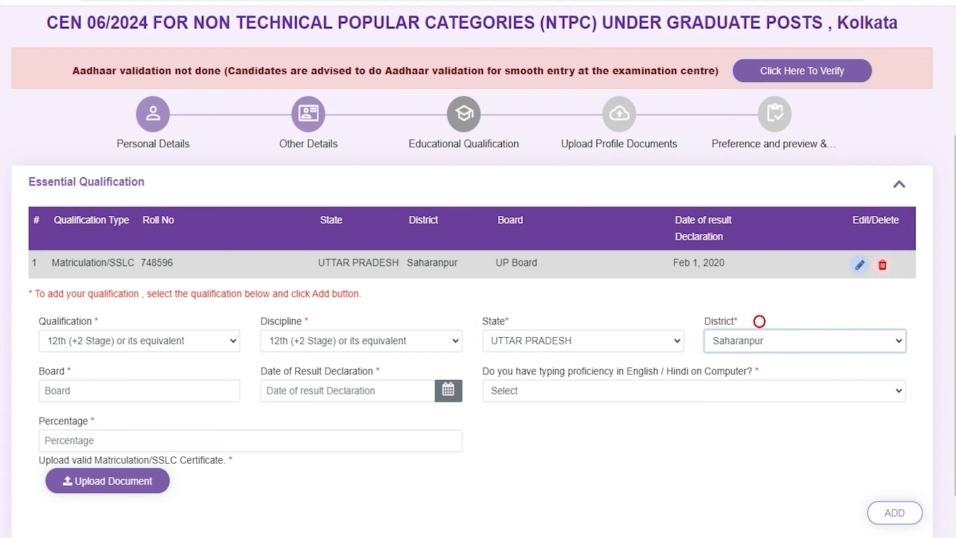
Step: Enter UP as the board, leave the declaration date blank, and answer Yes for typing proficiency
left_click(104, 394)
type("UP")
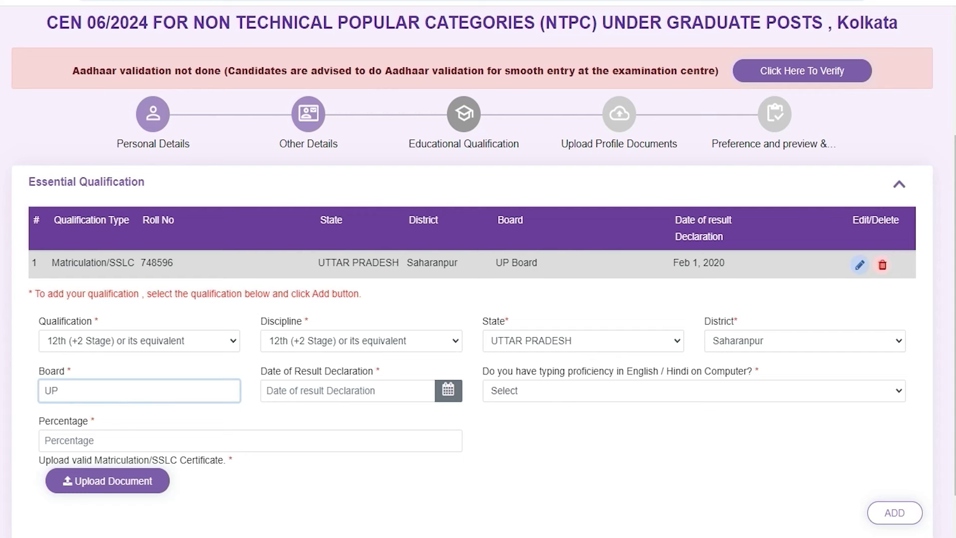
left_click(326, 391)
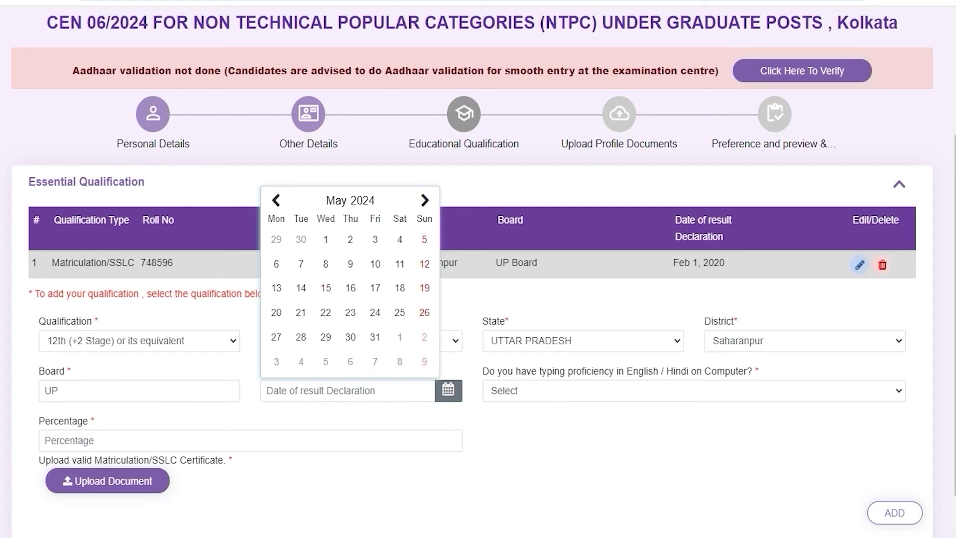
left_click(671, 441)
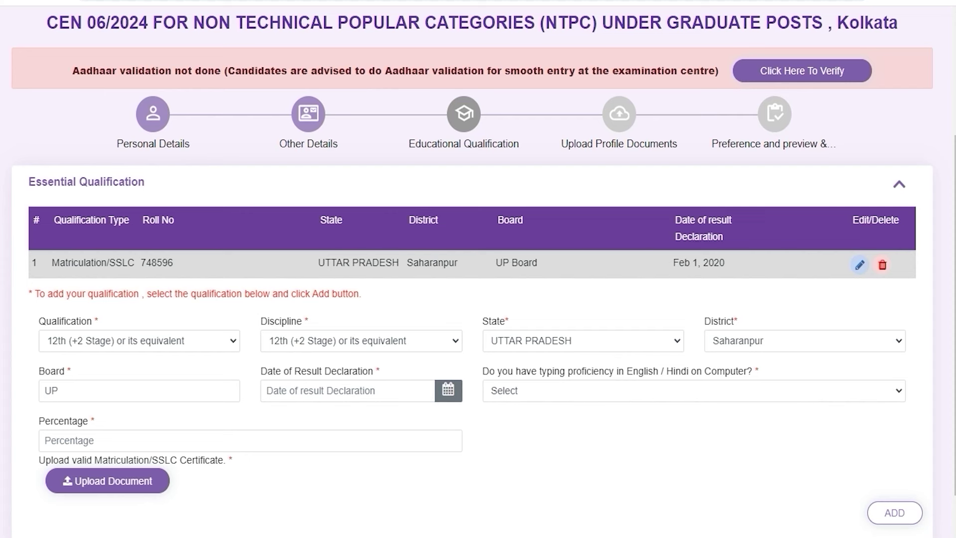
left_click(653, 391)
left_click(532, 430)
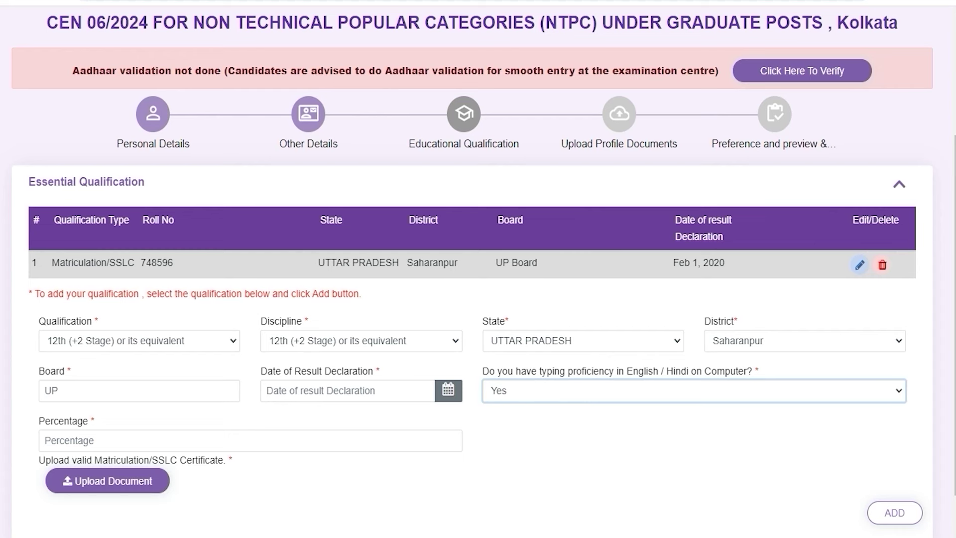
left_click(548, 393)
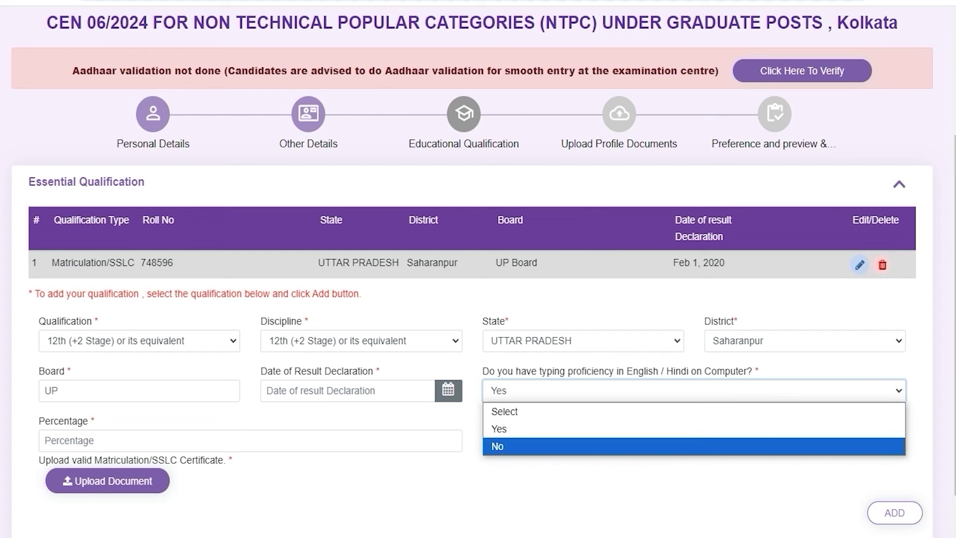
left_click(518, 431)
left_click(540, 459)
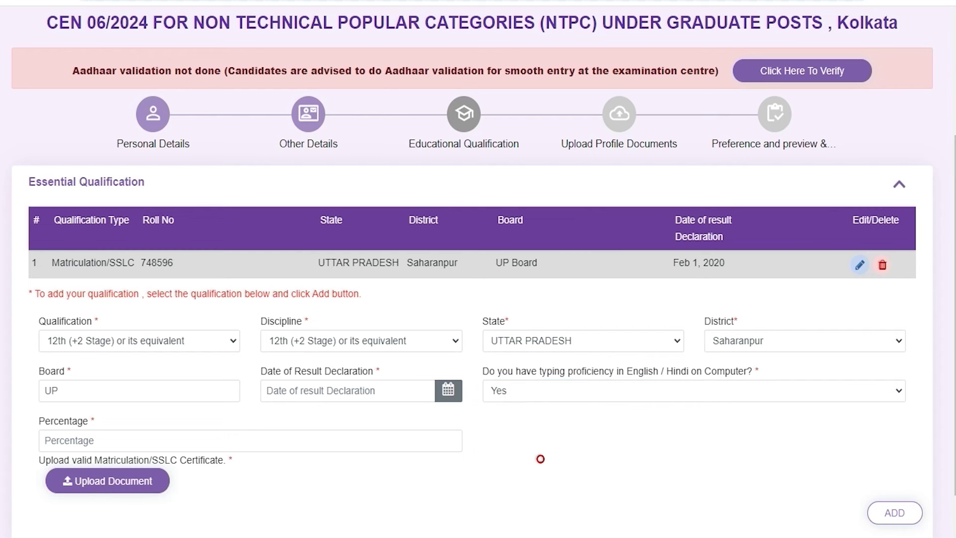
left_click(84, 439)
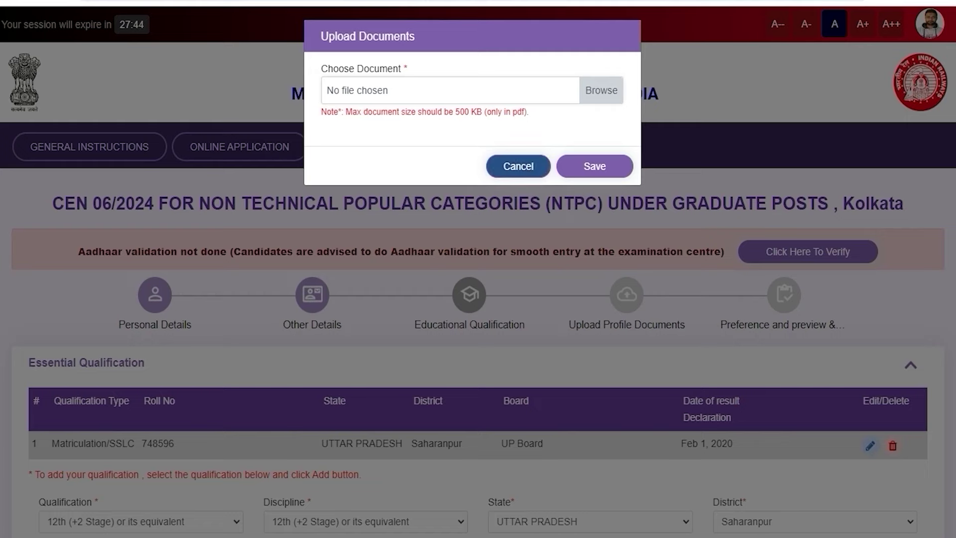
left_click(519, 166)
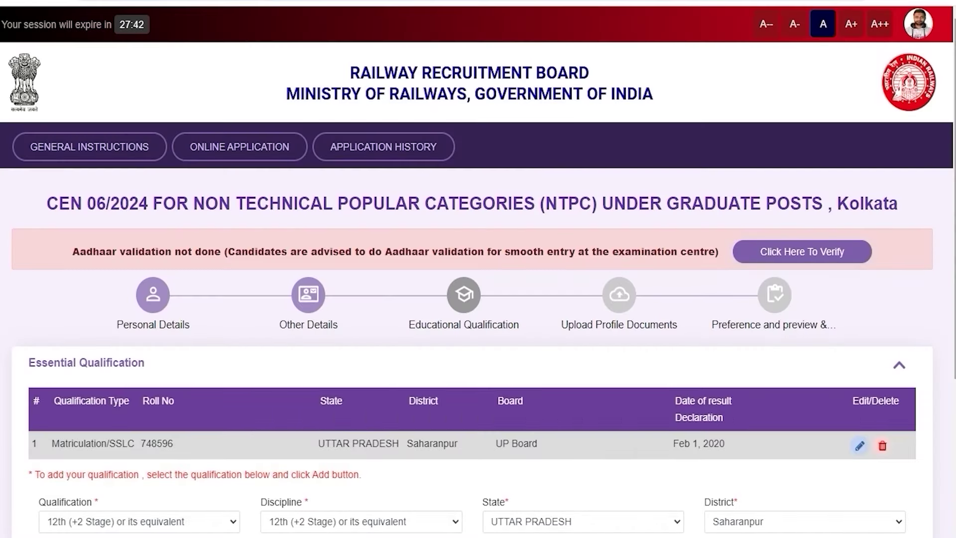
scroll(523, 165, "down", 5)
scroll(478, 269, "down", 1)
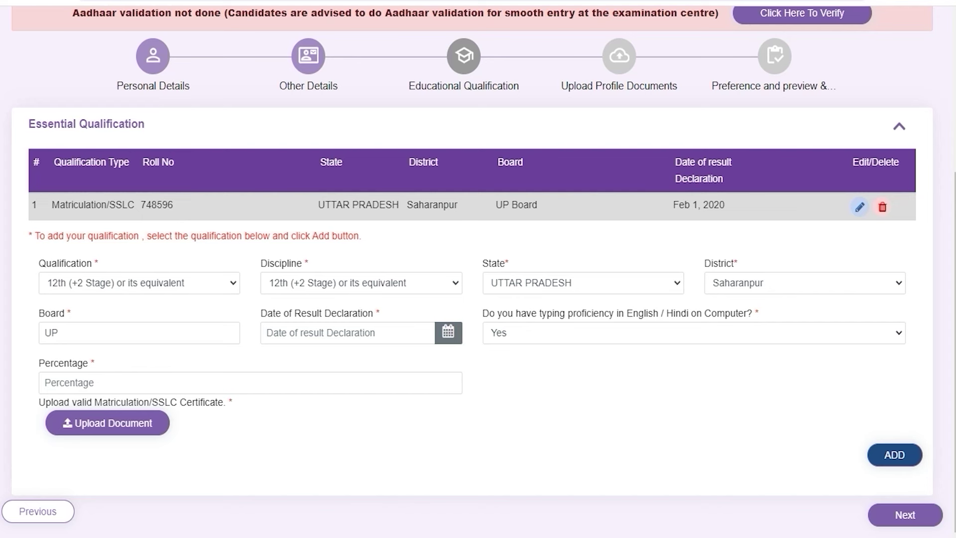
left_click(652, 439)
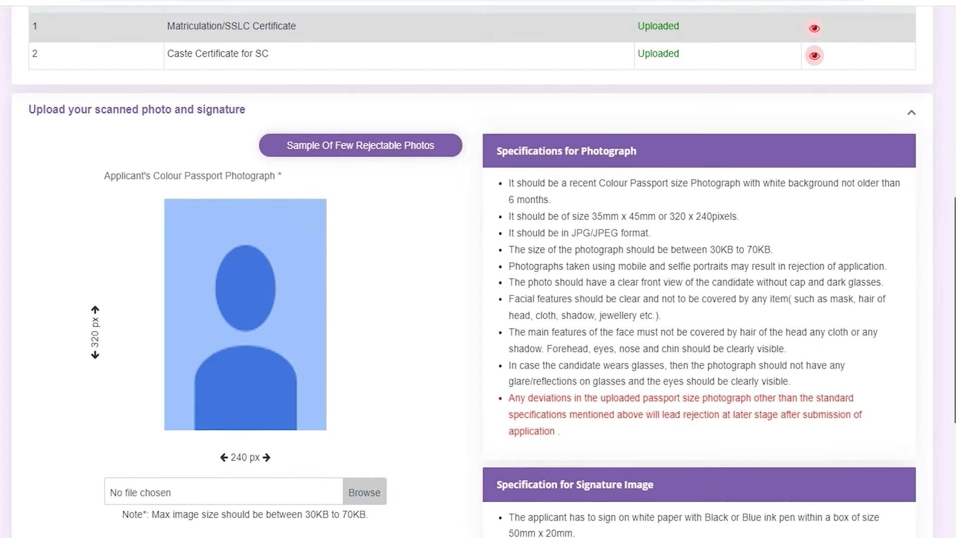
Step: Go down to the photo and signature uploads and browse for the colour passport photograph
scroll(478, 274, "down", 1)
scroll(473, 272, "down", 1)
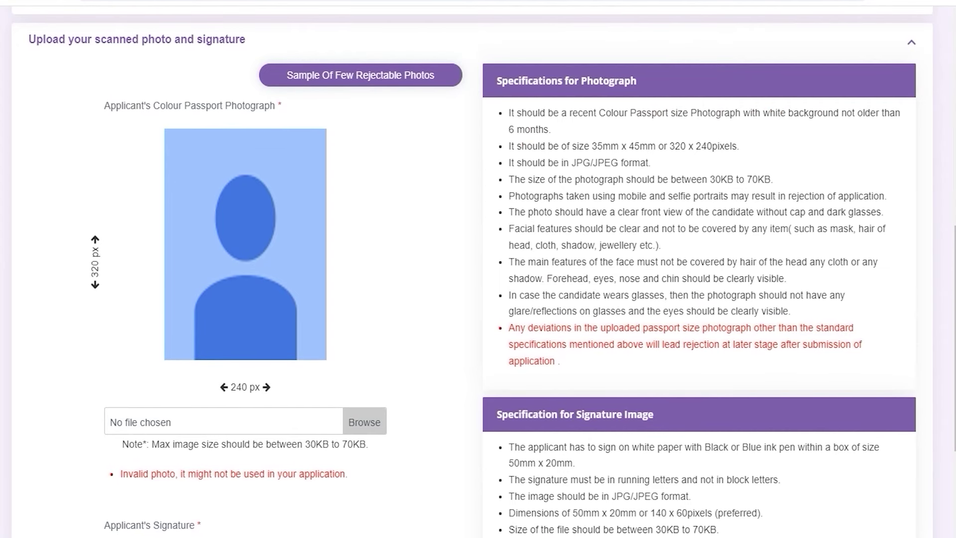
left_click(368, 418)
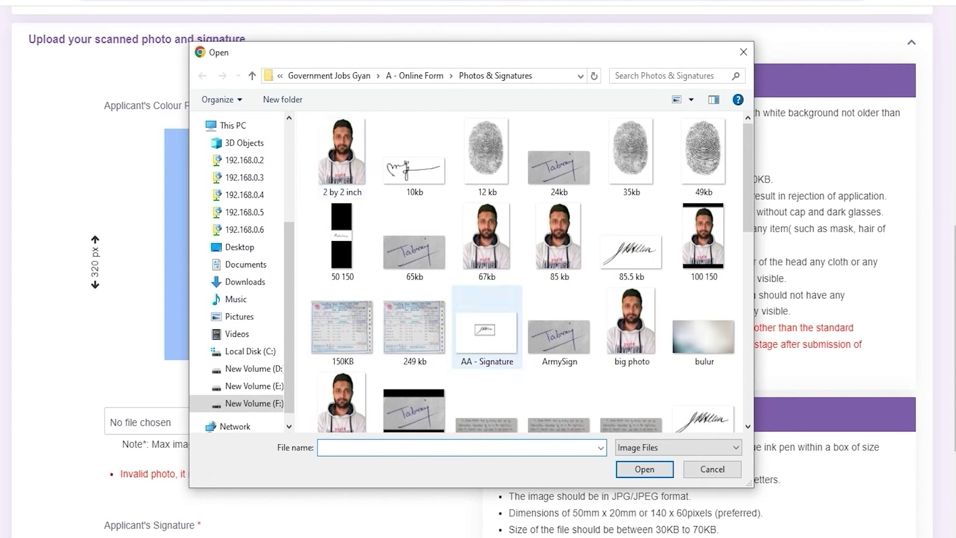
Step: Select the 67kb photo file in the Open dialog
left_click(486, 239)
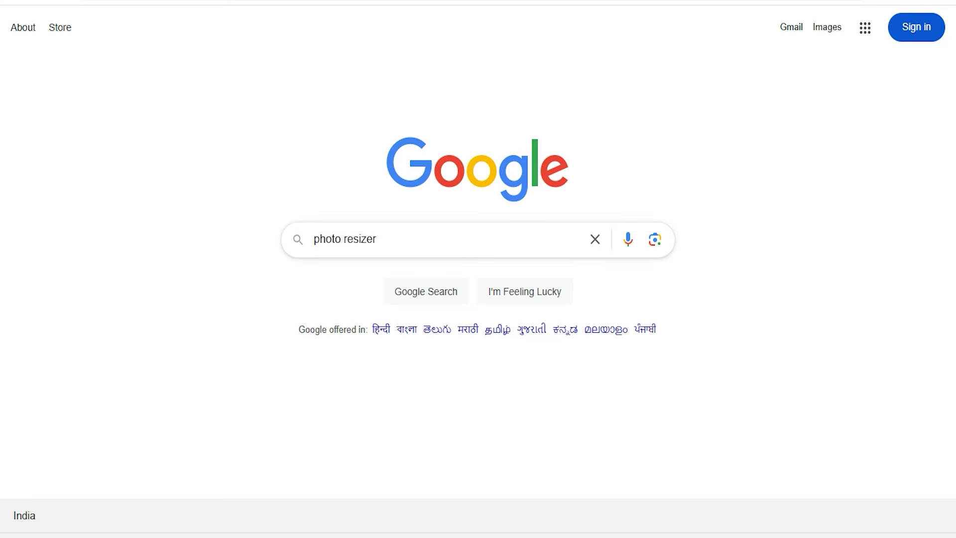
Step: Start a Google search for a photo resizer
left_click(426, 241)
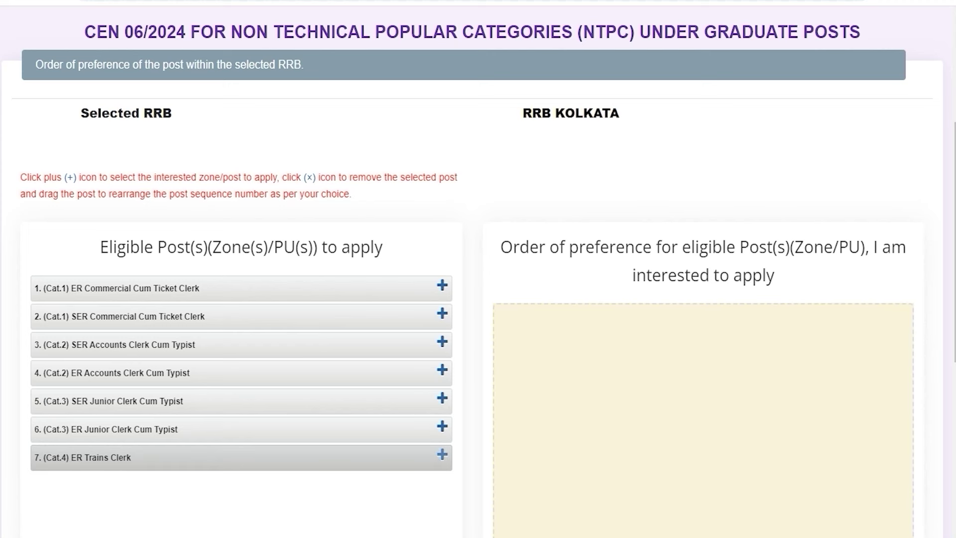
Step: Add ER Trains Clerk, SER Commercial Cum Ticket Clerk and ER Commercial Cum Ticket Clerk as preferences
left_click(442, 455)
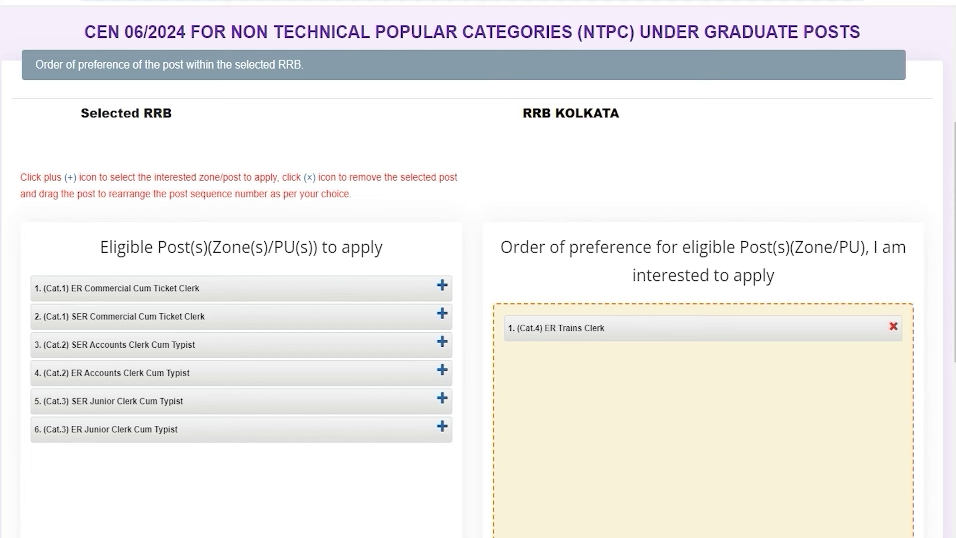
left_click(442, 314)
left_click(442, 285)
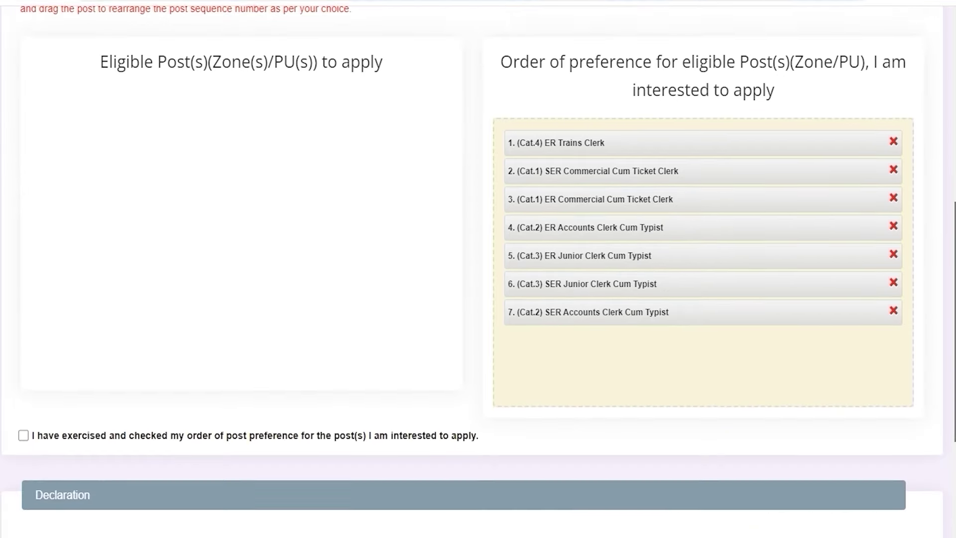
Step: Tick the preference-checked, eligibility and no-LASIK declarations, then move to the Place field
scroll(478, 269, "down", 3)
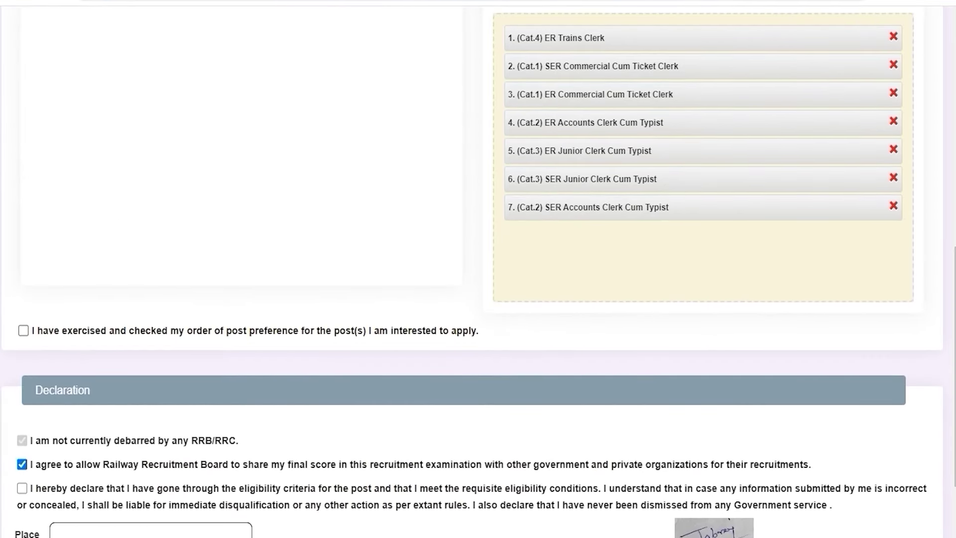
left_click(24, 330)
scroll(478, 269, "down", 2)
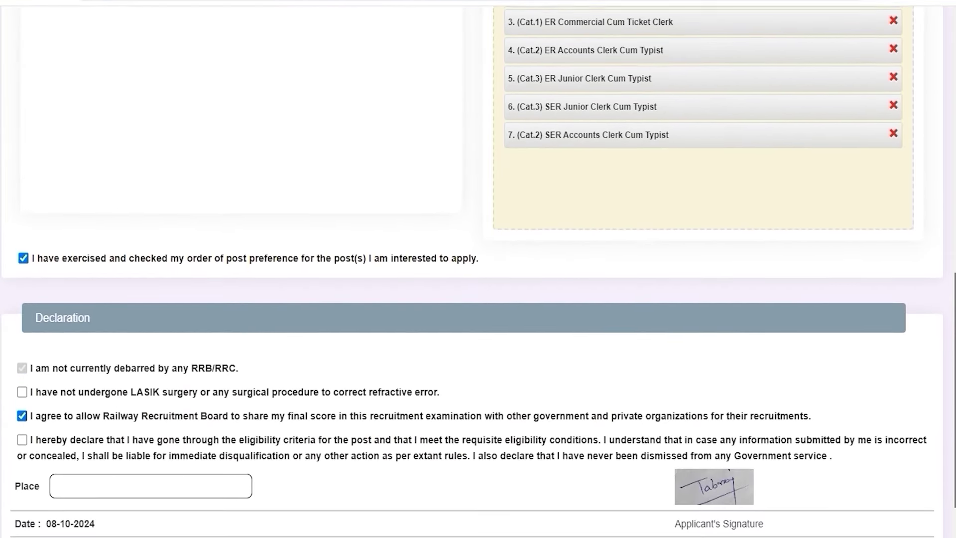
scroll(478, 269, "down", 2)
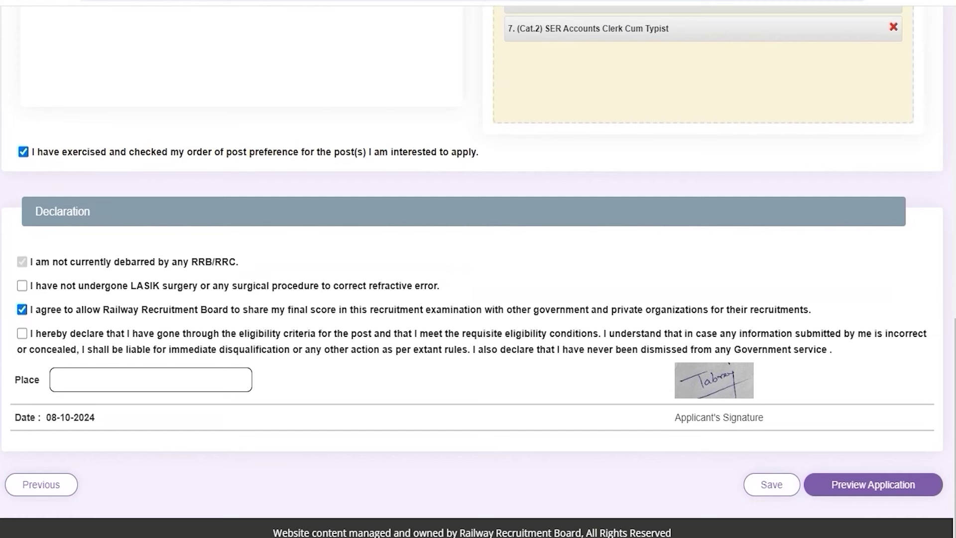
left_click(21, 333)
left_click(22, 285)
left_click(85, 374)
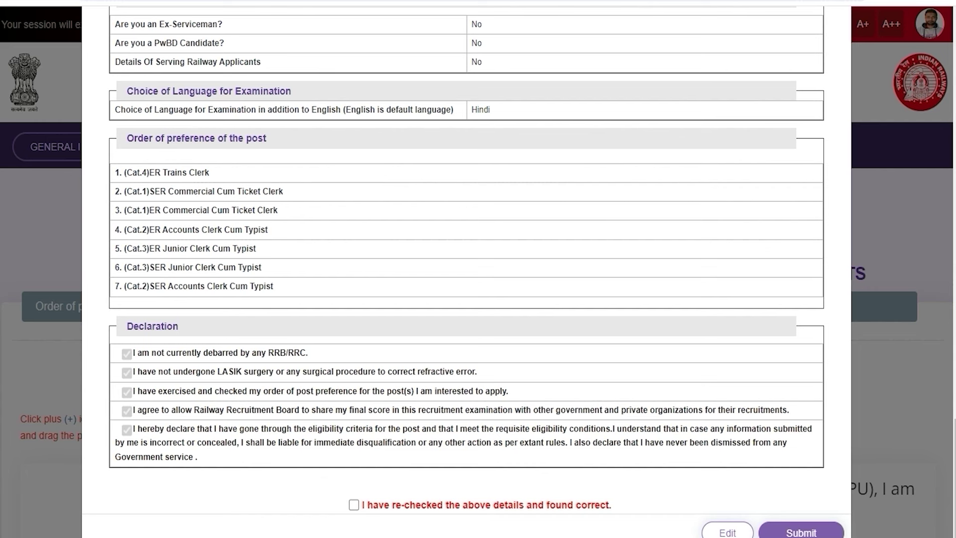
Step: Confirm the details were re-checked, submit, and choose to pay the ₹250 fee via Razorpay
left_click(353, 505)
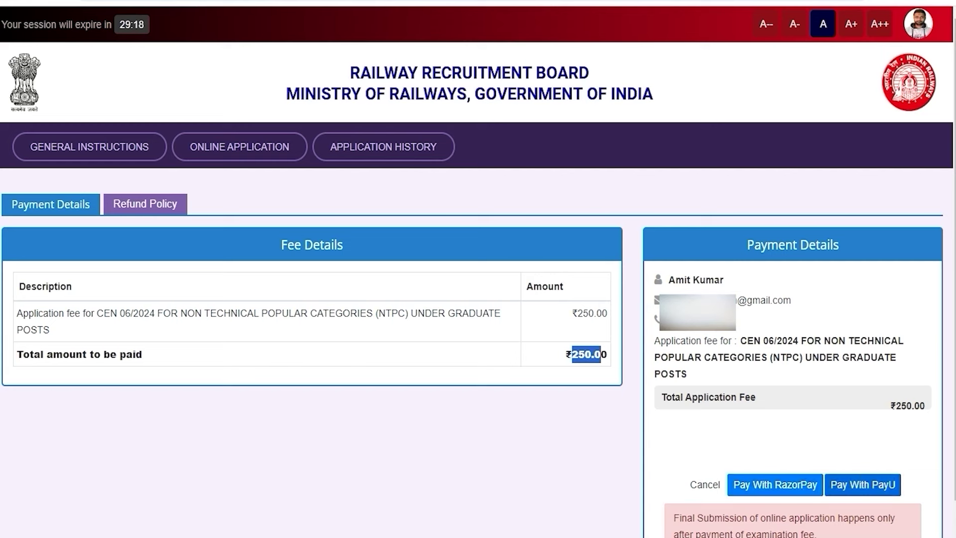
left_click(787, 485)
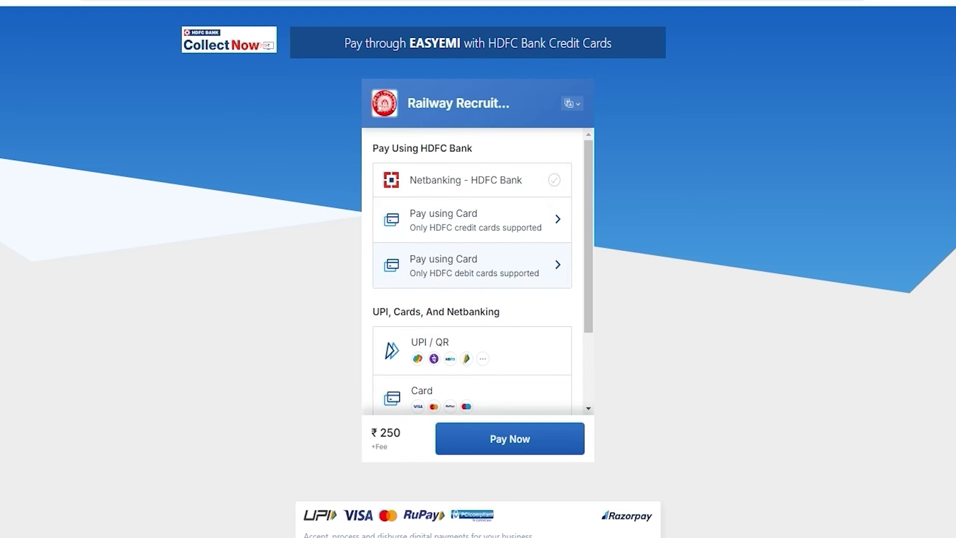
Step: Scroll through the Razorpay payment methods for the ₹250 application fee
scroll(590, 319, "down", 3)
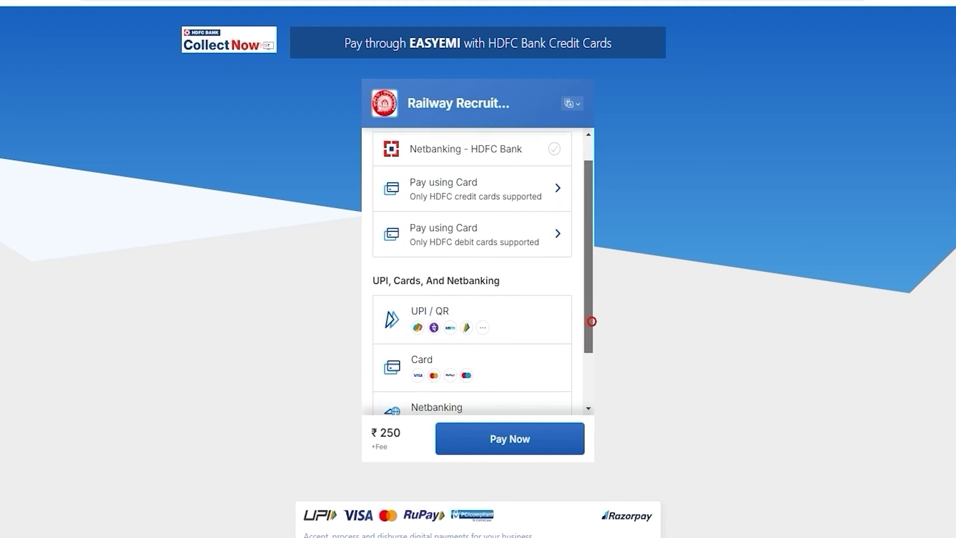